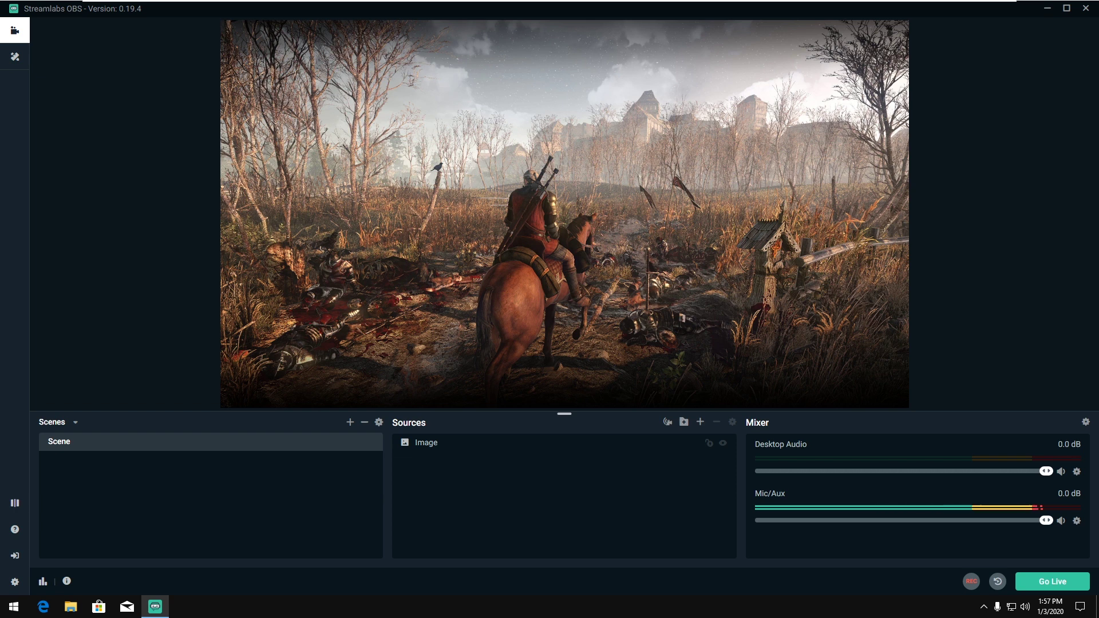
- Scale the video output to 852x480, keeping 30 FPS and the Bicubic downscale filter
click(14, 583)
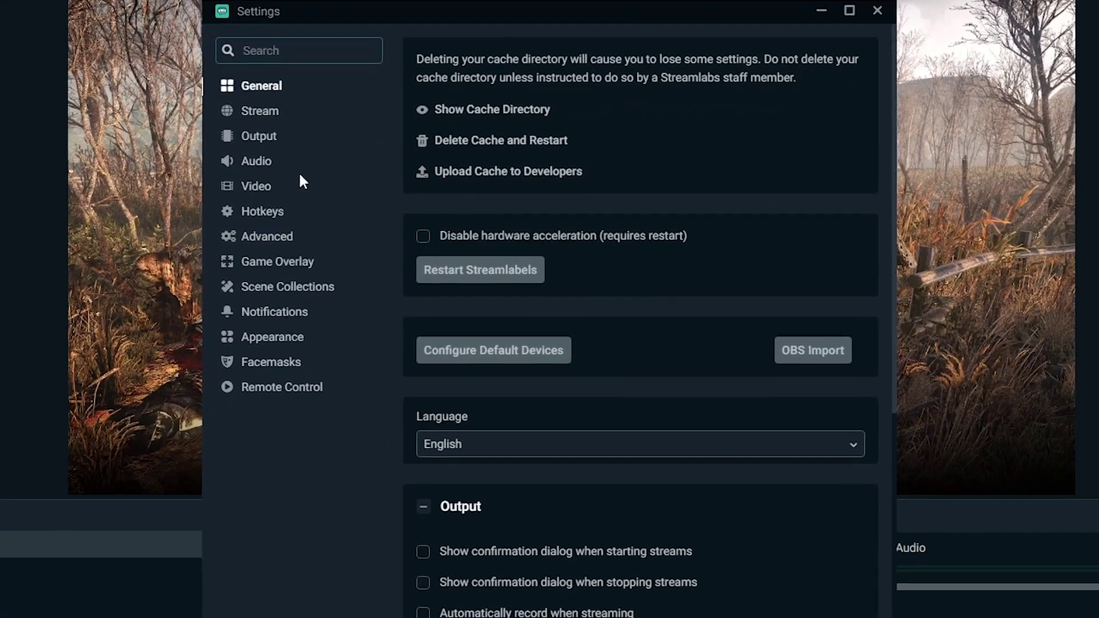
click(272, 186)
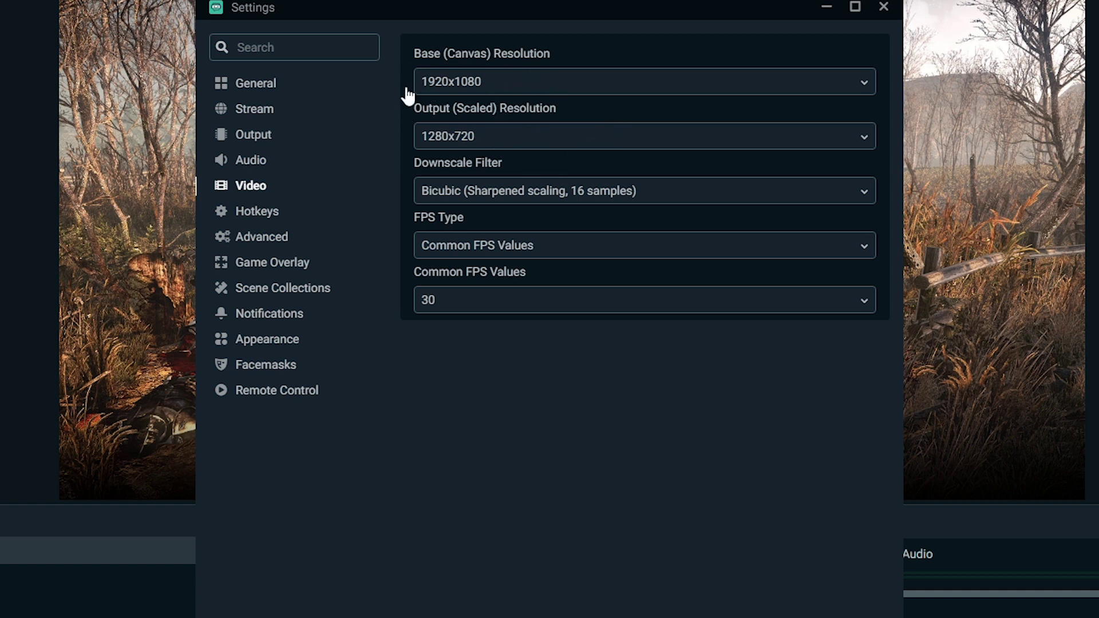
click(487, 148)
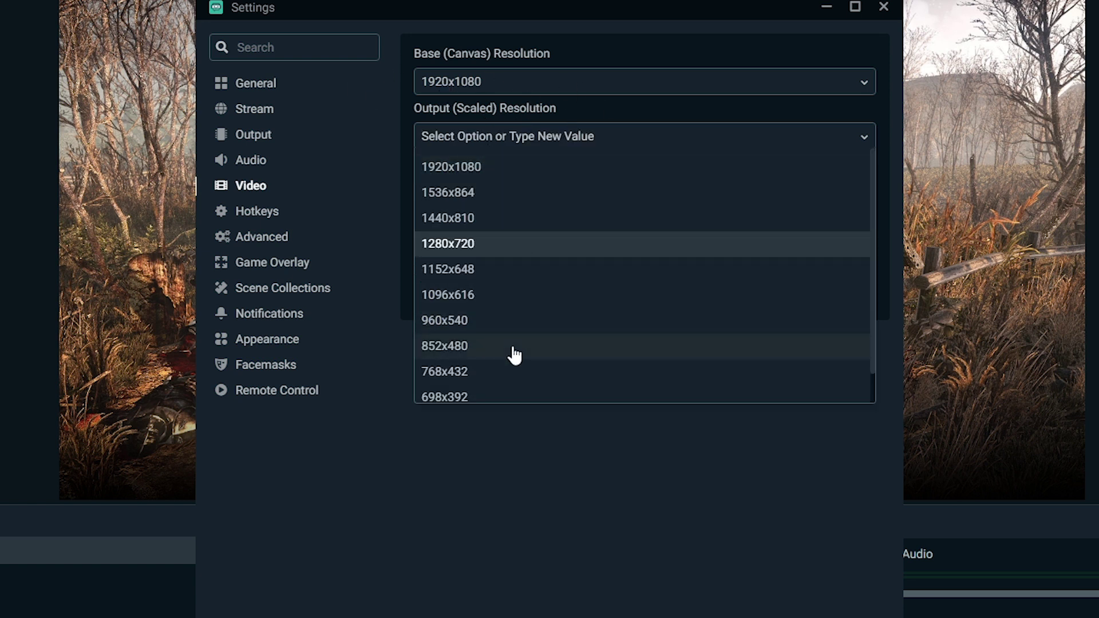
click(447, 348)
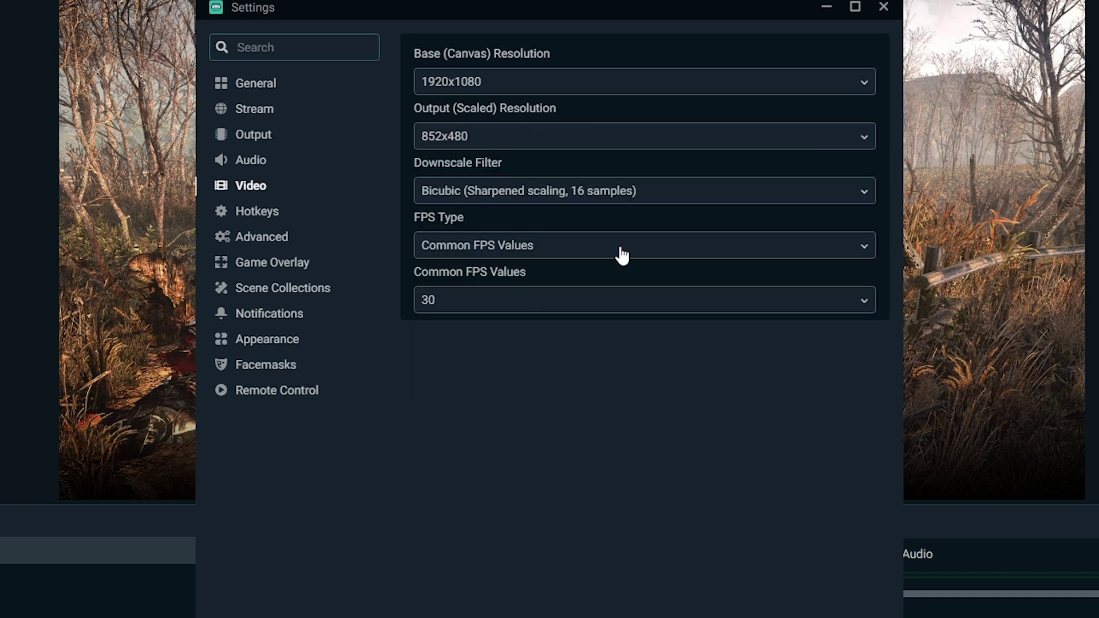
click(499, 309)
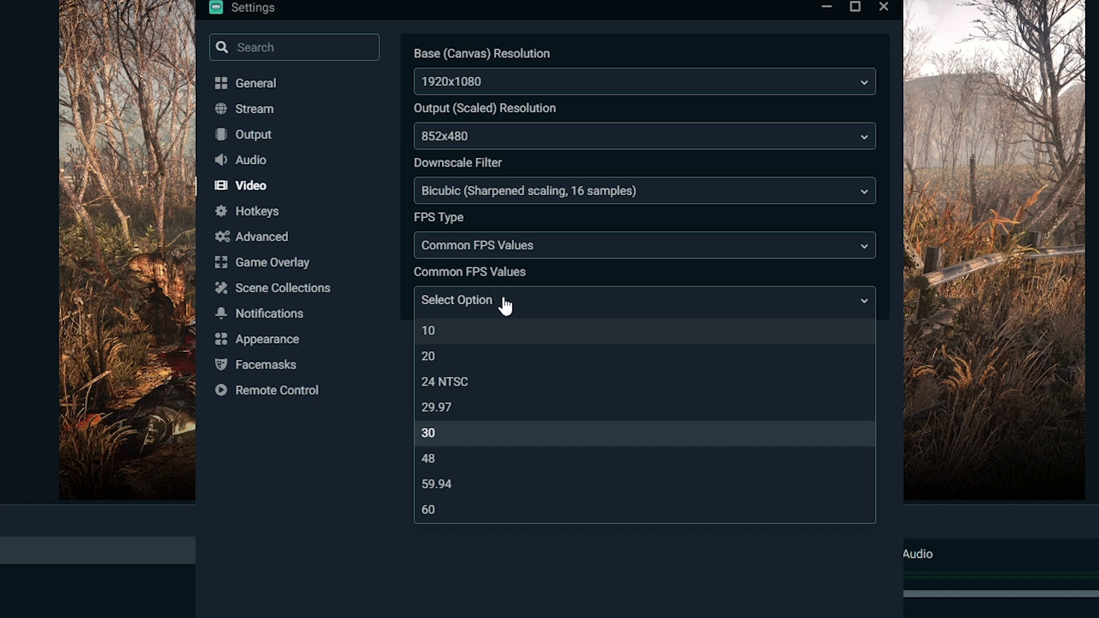
click(388, 348)
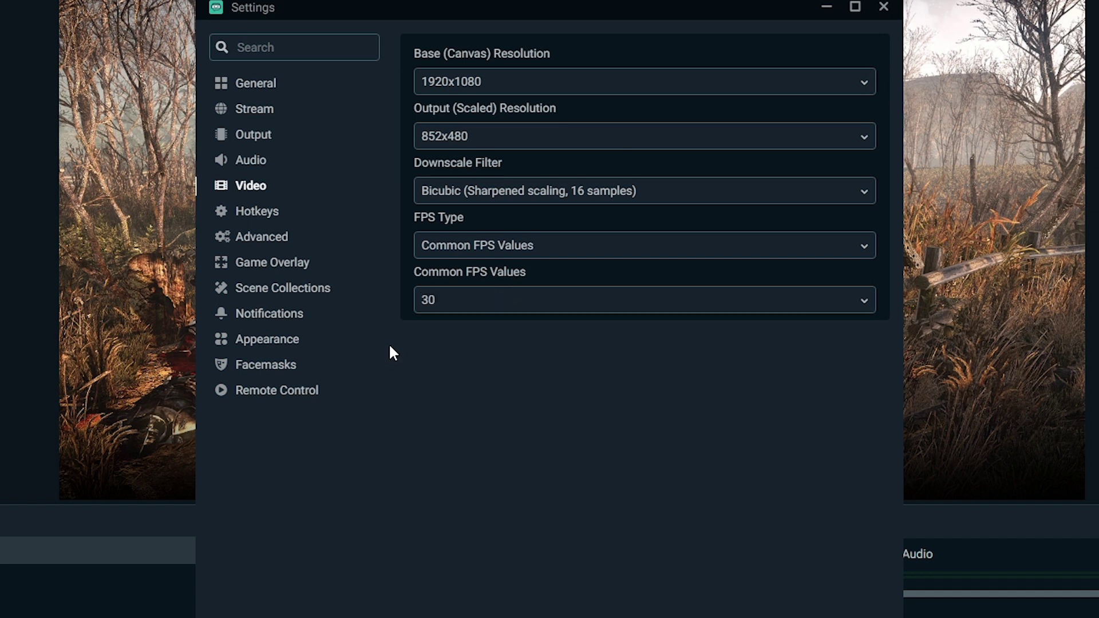
click(470, 201)
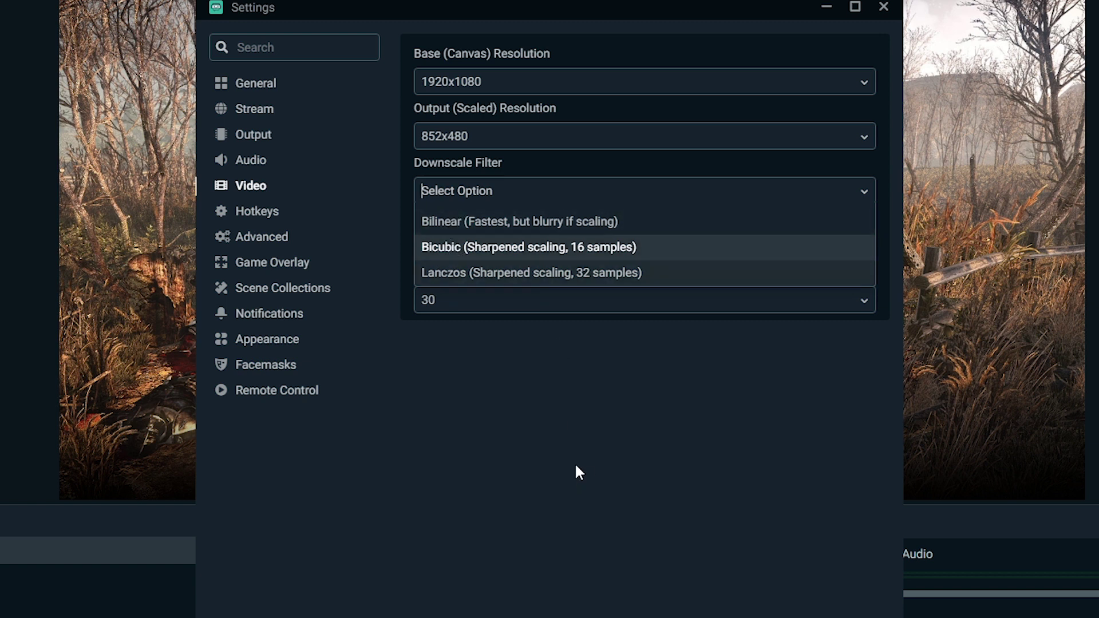
click(533, 401)
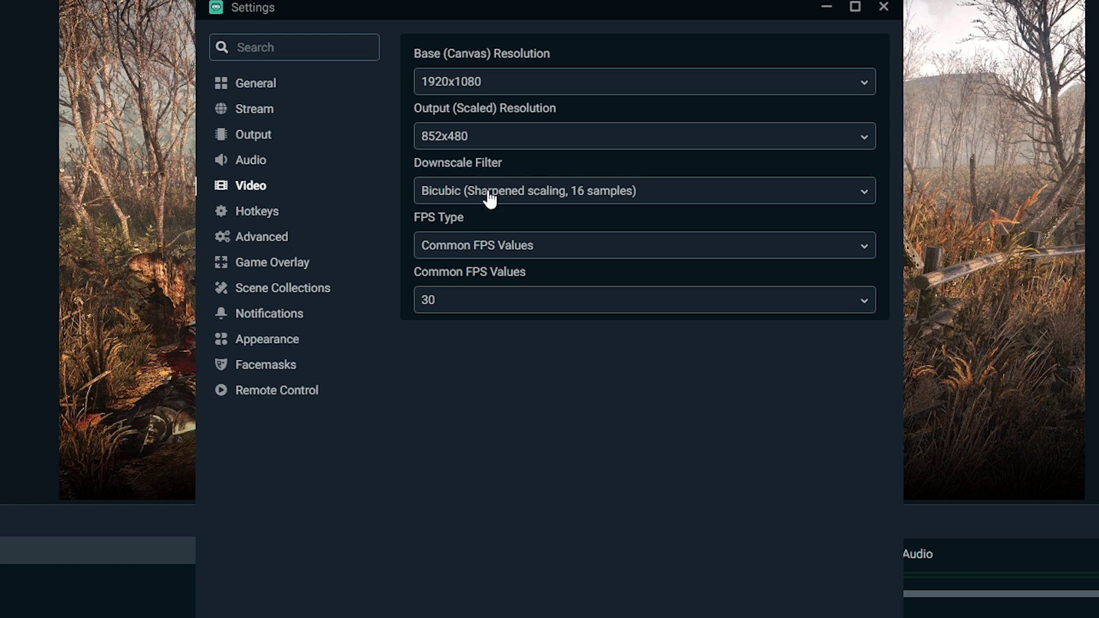
click(269, 115)
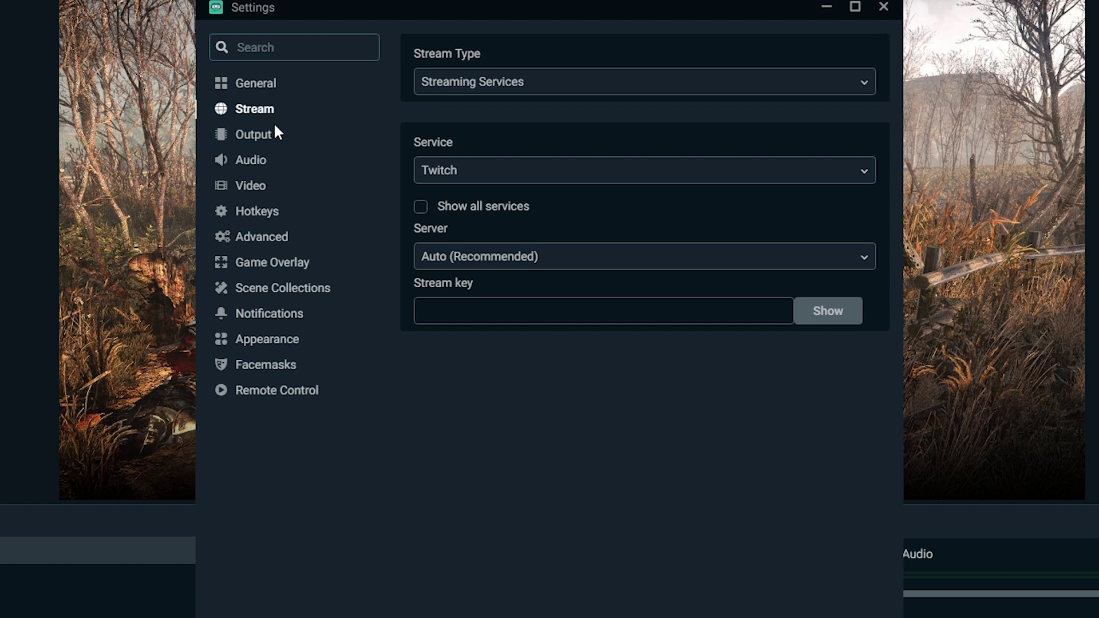
click(435, 81)
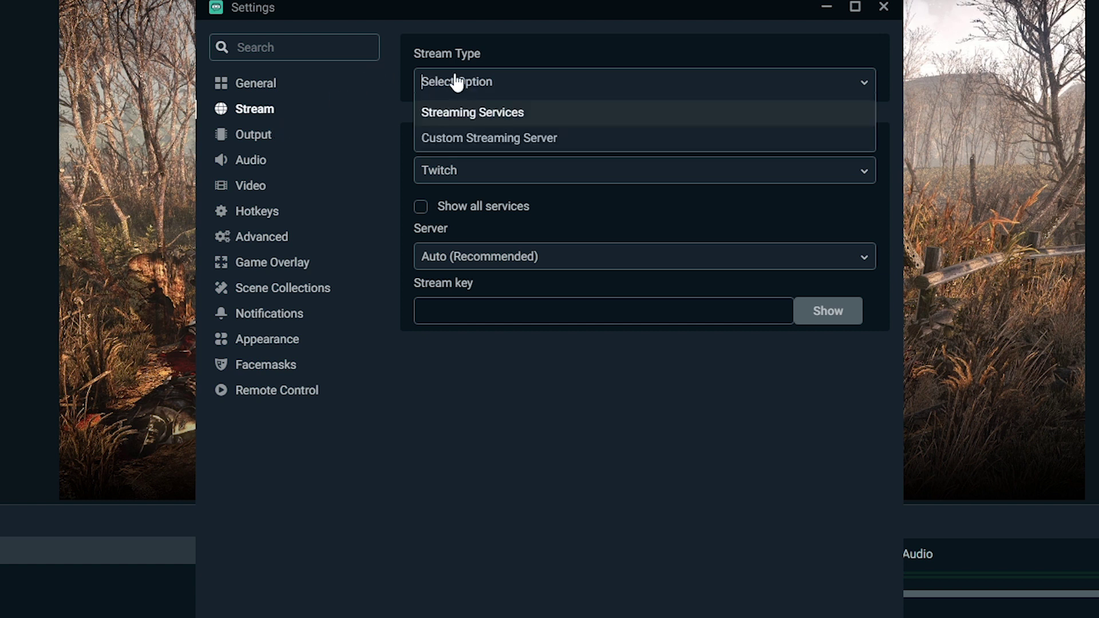
click(506, 138)
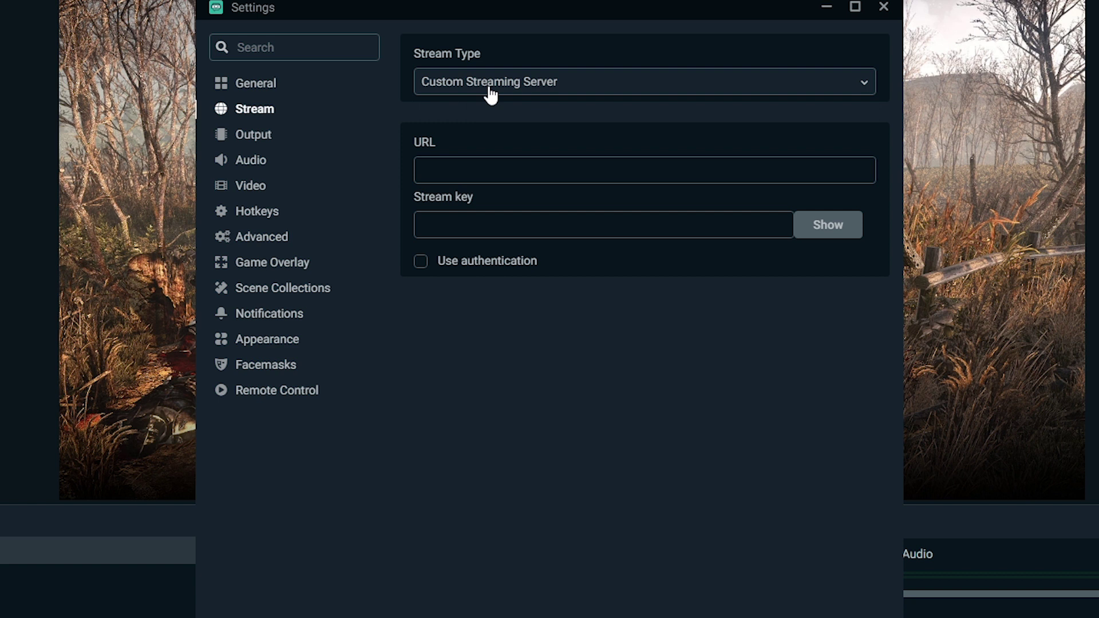
click(489, 92)
click(488, 115)
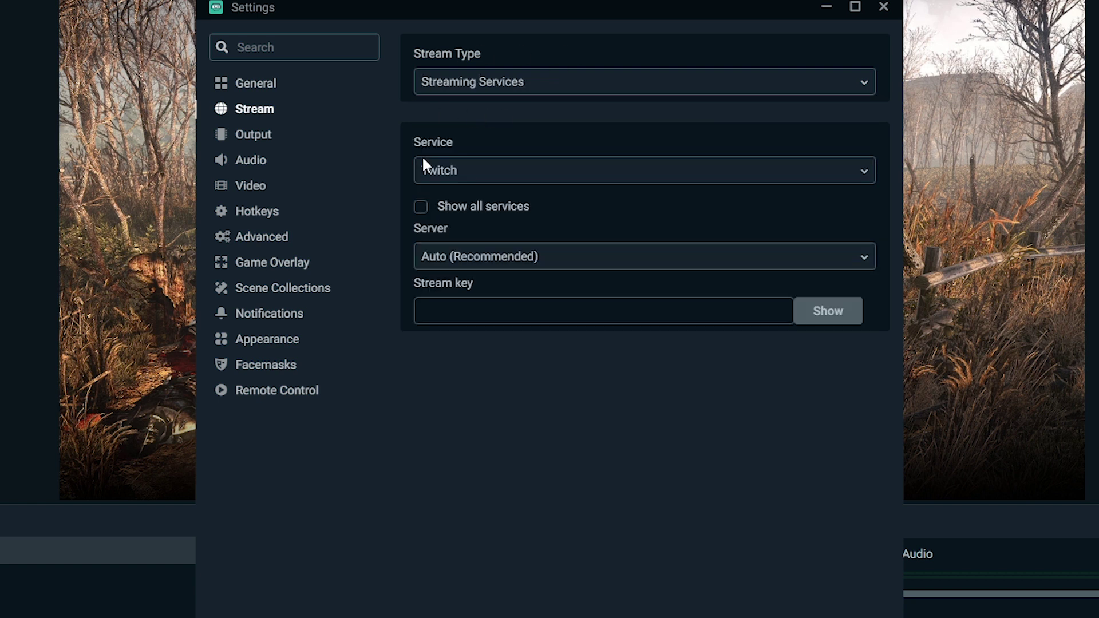
click(626, 172)
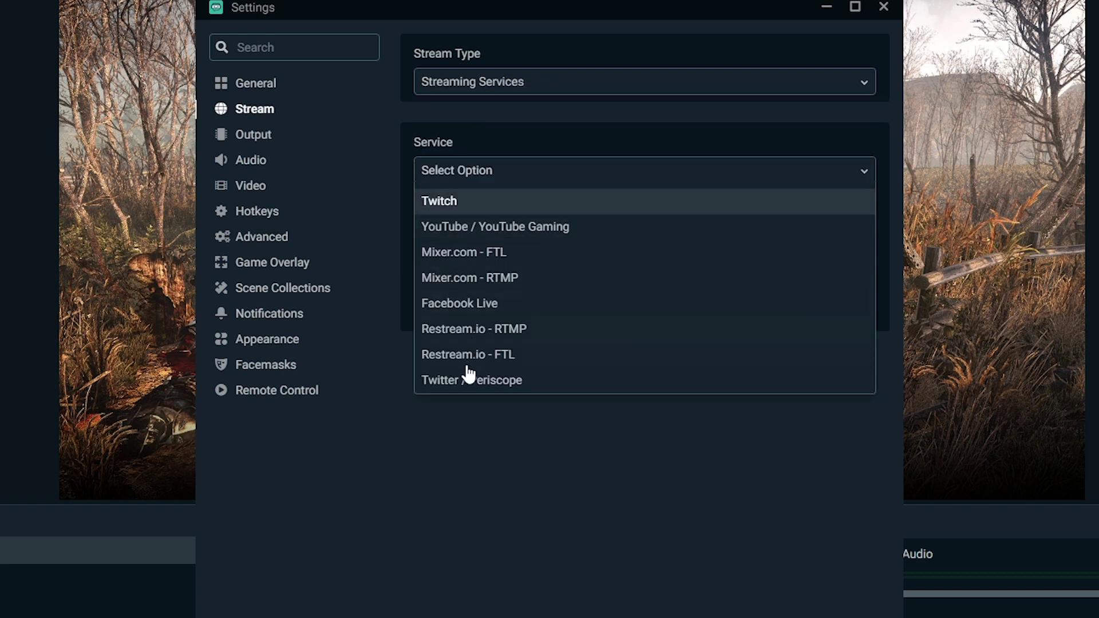
click(553, 144)
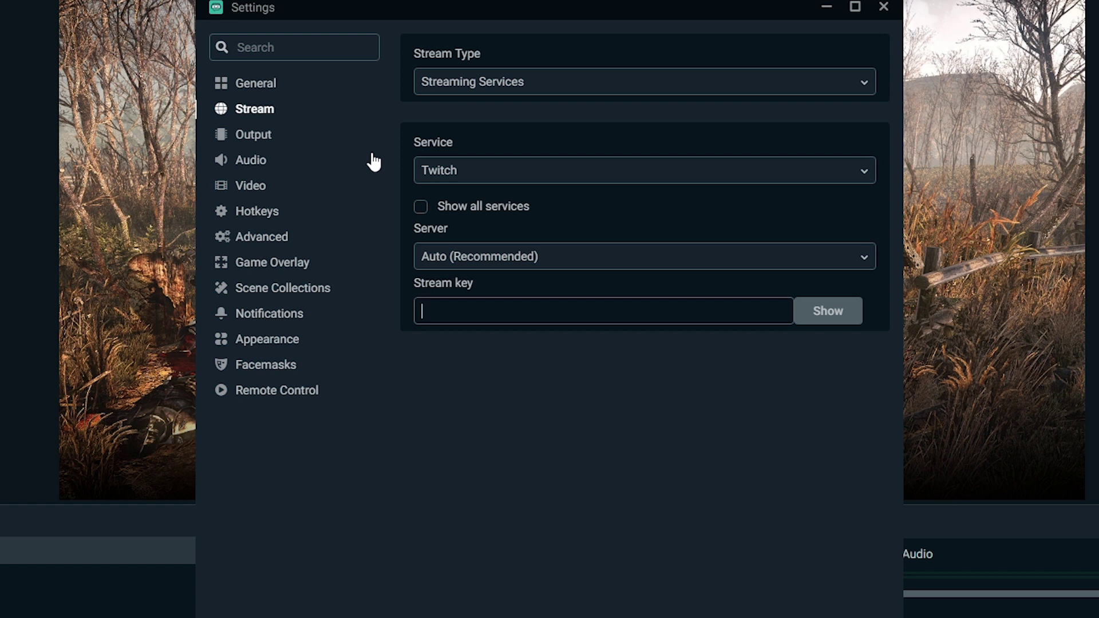
- Switch the Output mode to Advanced, then back to Simple
click(270, 143)
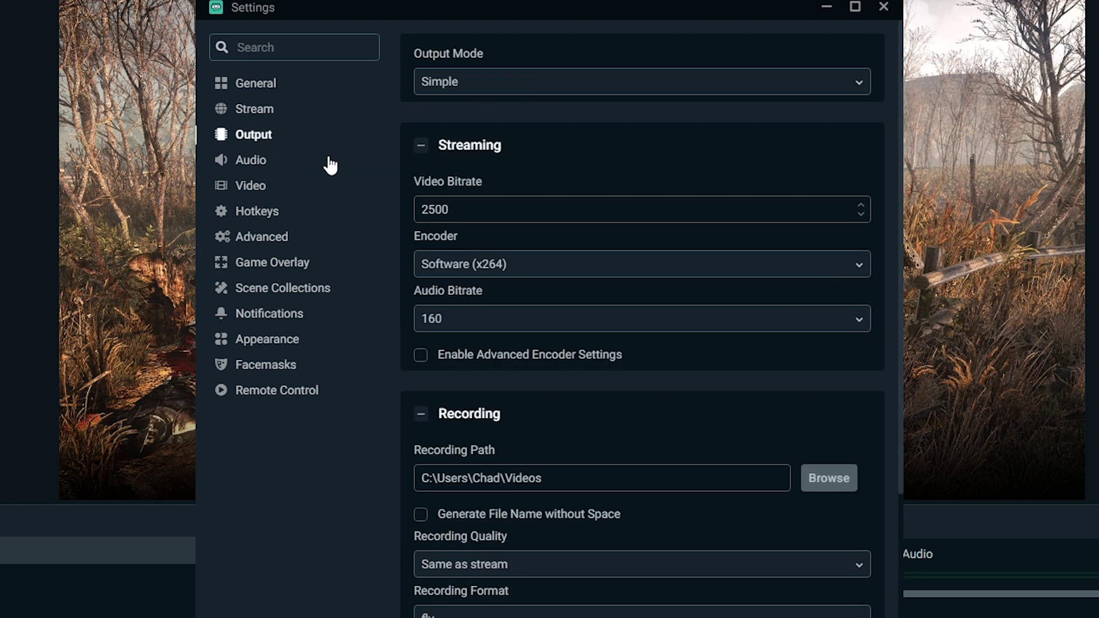
click(440, 86)
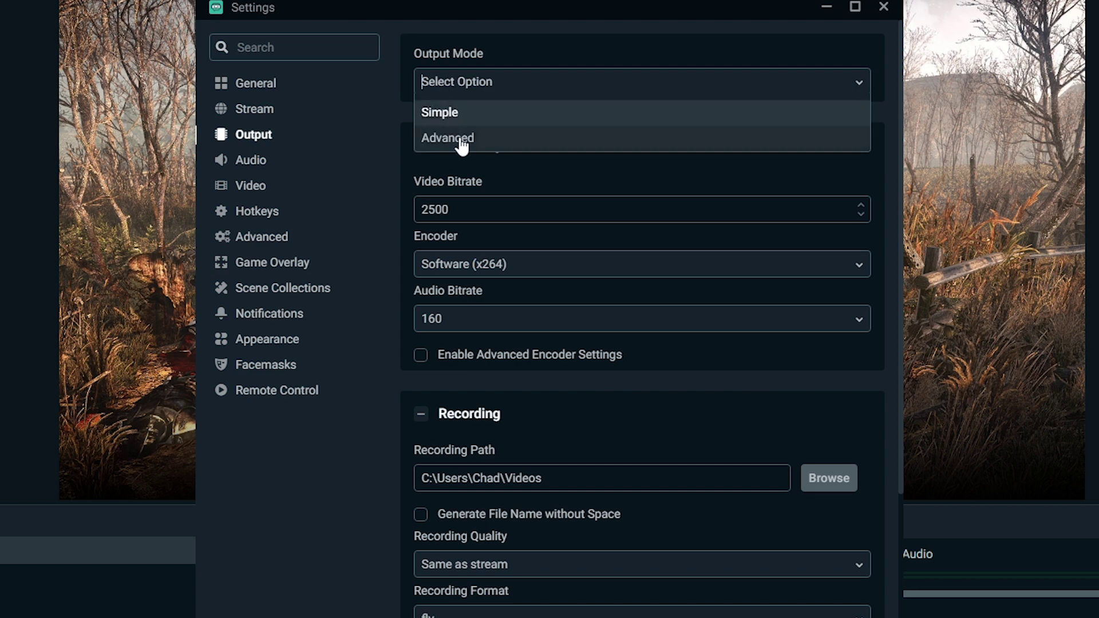
click(460, 140)
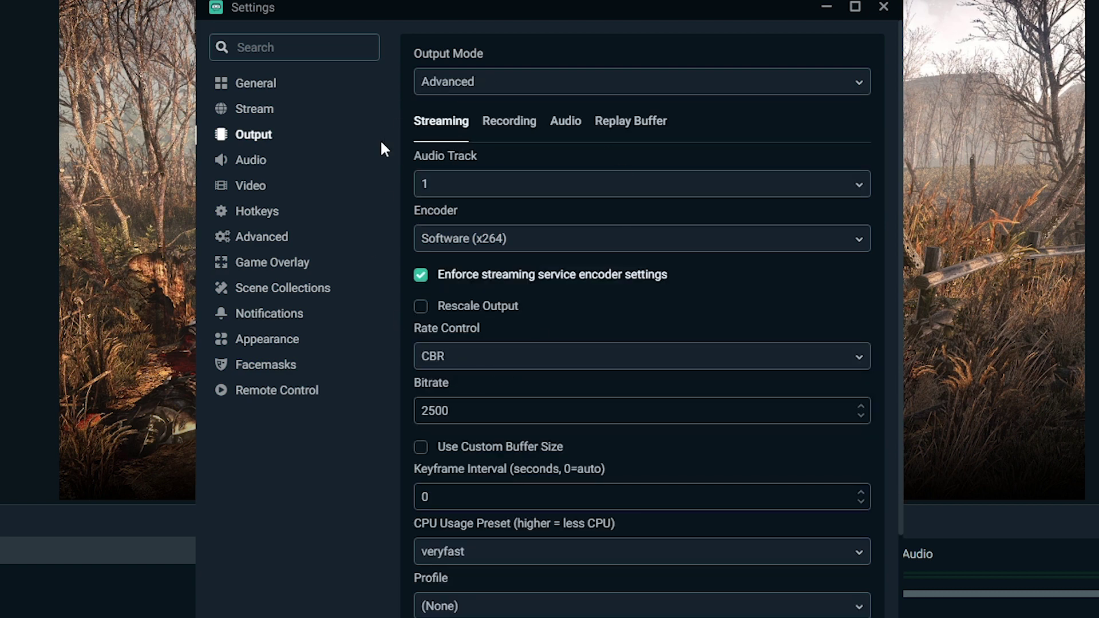
click(486, 80)
click(545, 39)
click(517, 83)
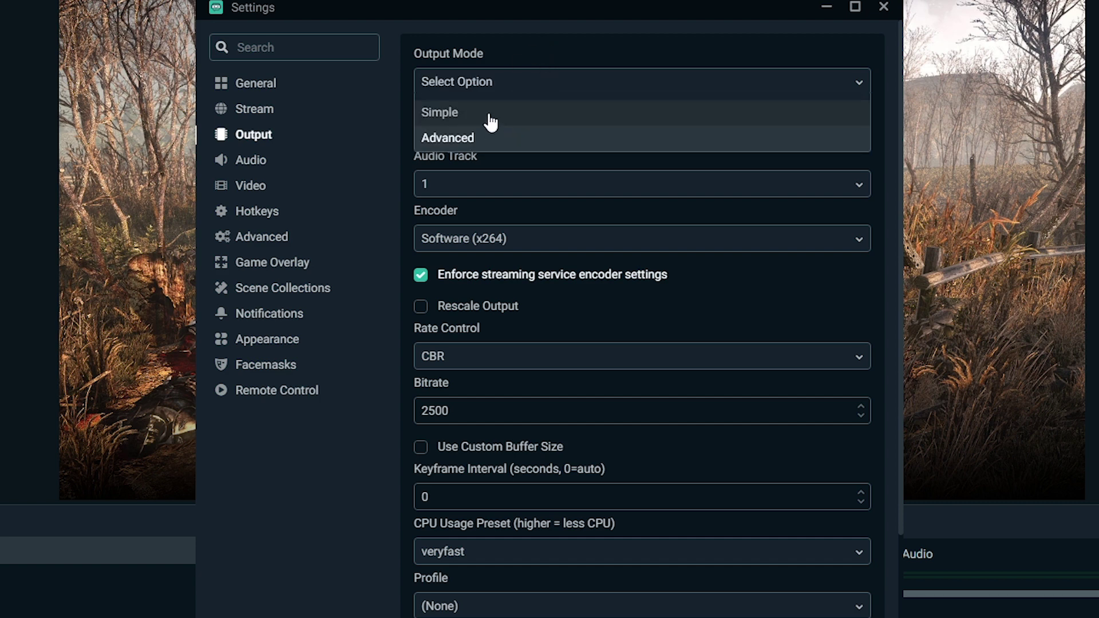
click(489, 116)
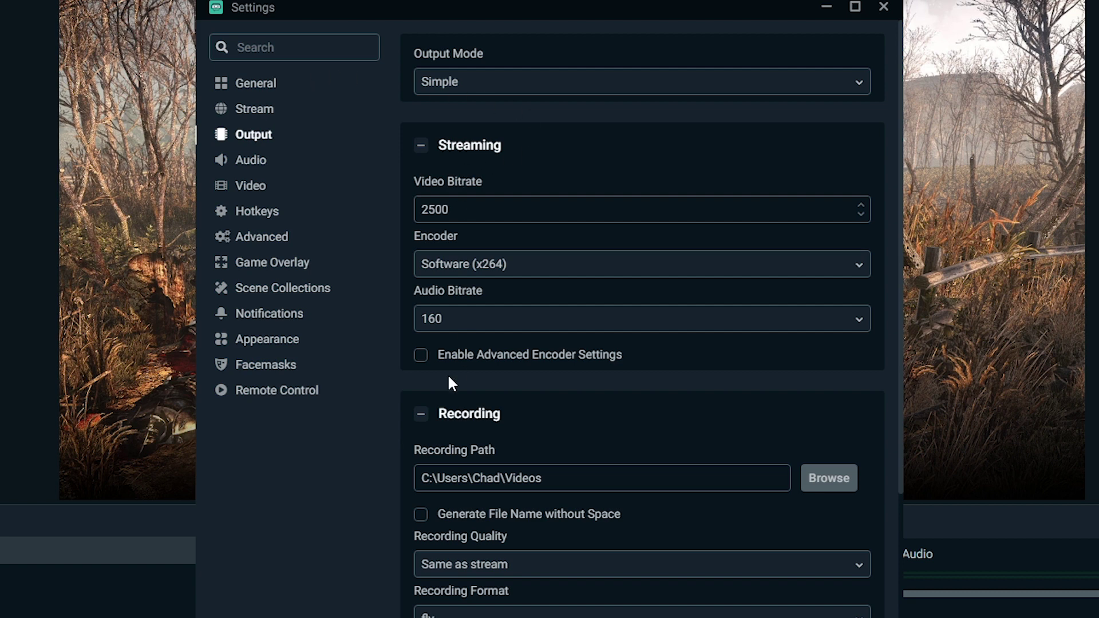
- Collapse the Recording and Replay Buffer sections and select the 2500 video bitrate value
scroll(449, 377, down, 2)
click(422, 331)
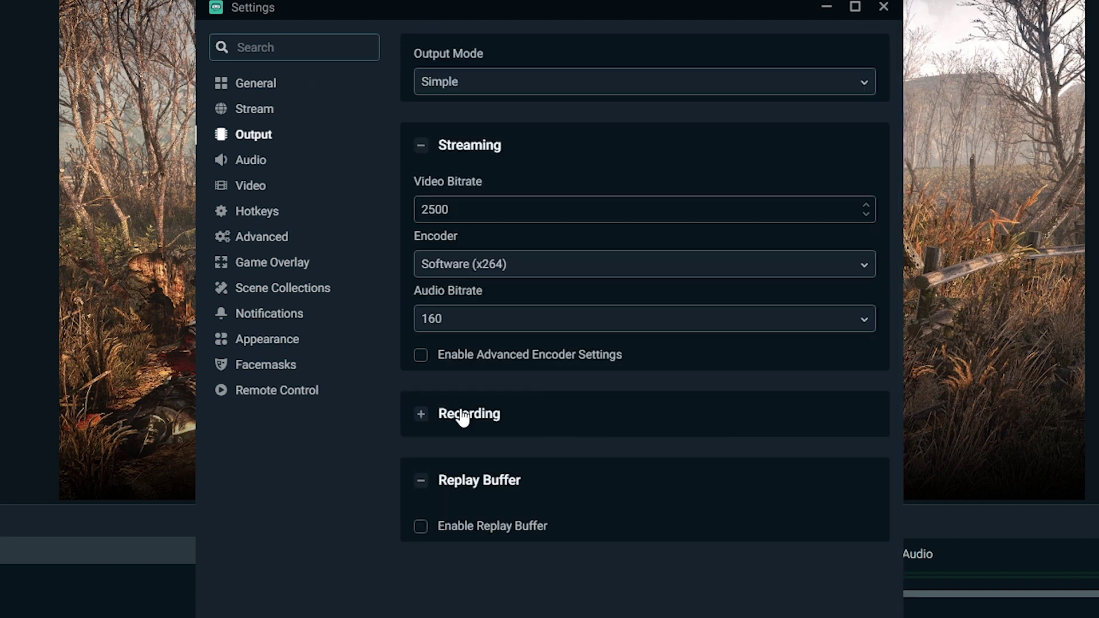
click(422, 483)
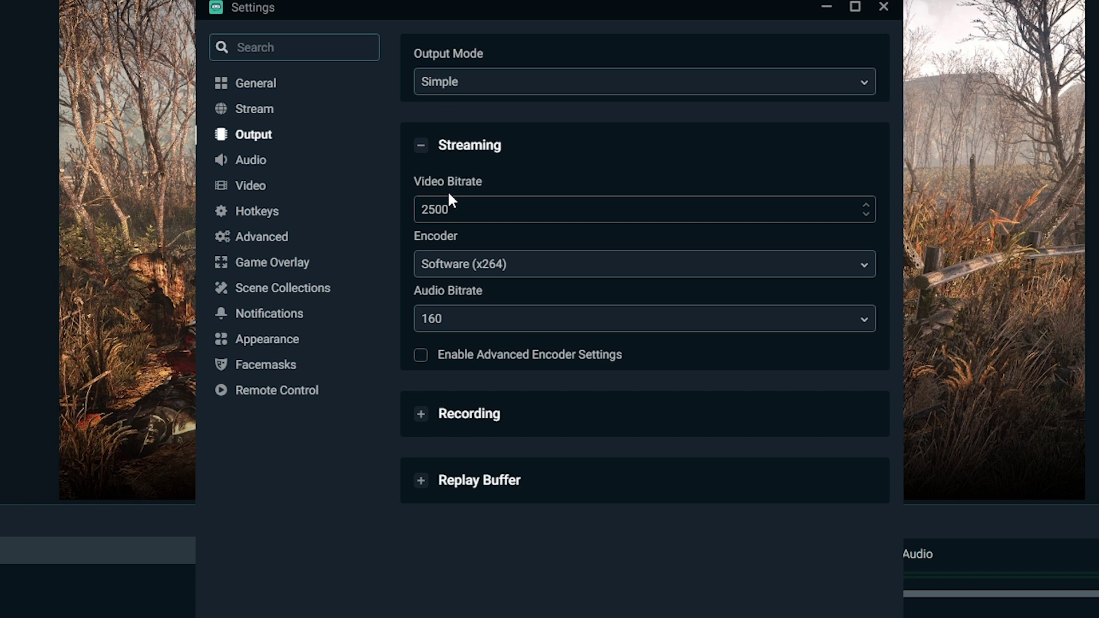
drag(450, 210, 401, 206)
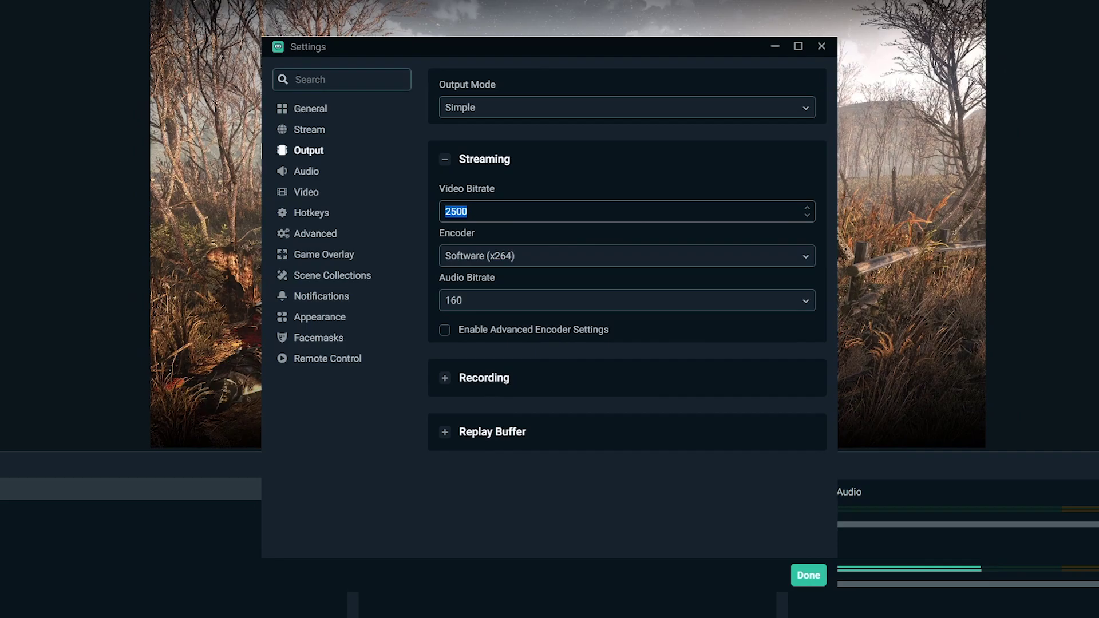
- Run the Google Fiber speed test, measuring 31.8 Mbps download and 10.9 Mbps upload
click(26, 587)
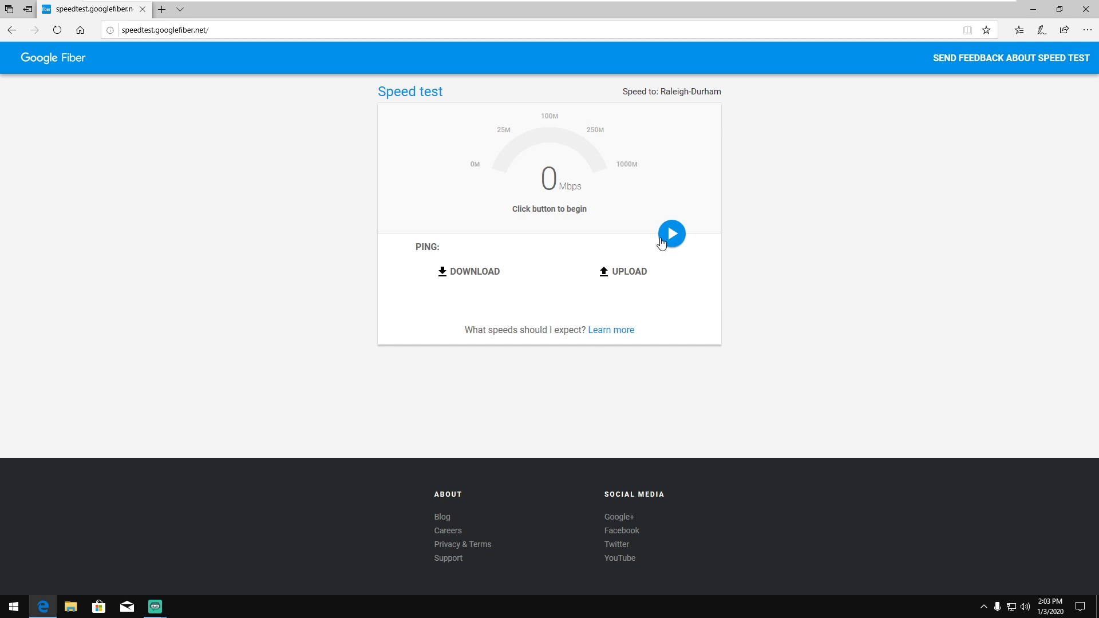
click(662, 242)
click(727, 282)
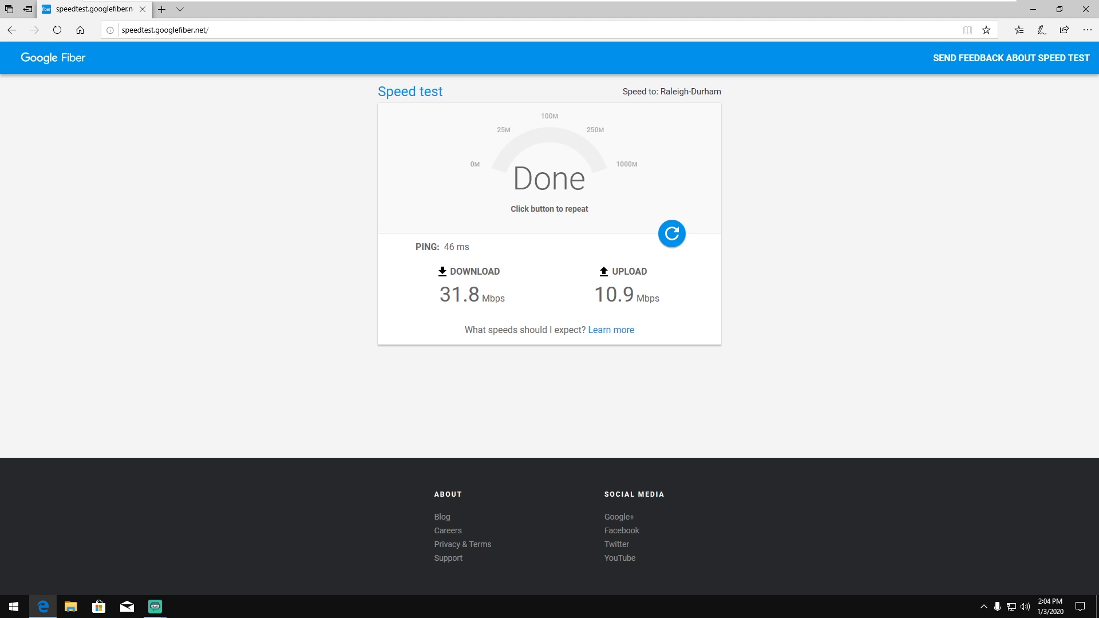
- Highlight the 10.9 Mbps upload result and return to the Streamlabs settings window
drag(594, 294, 634, 295)
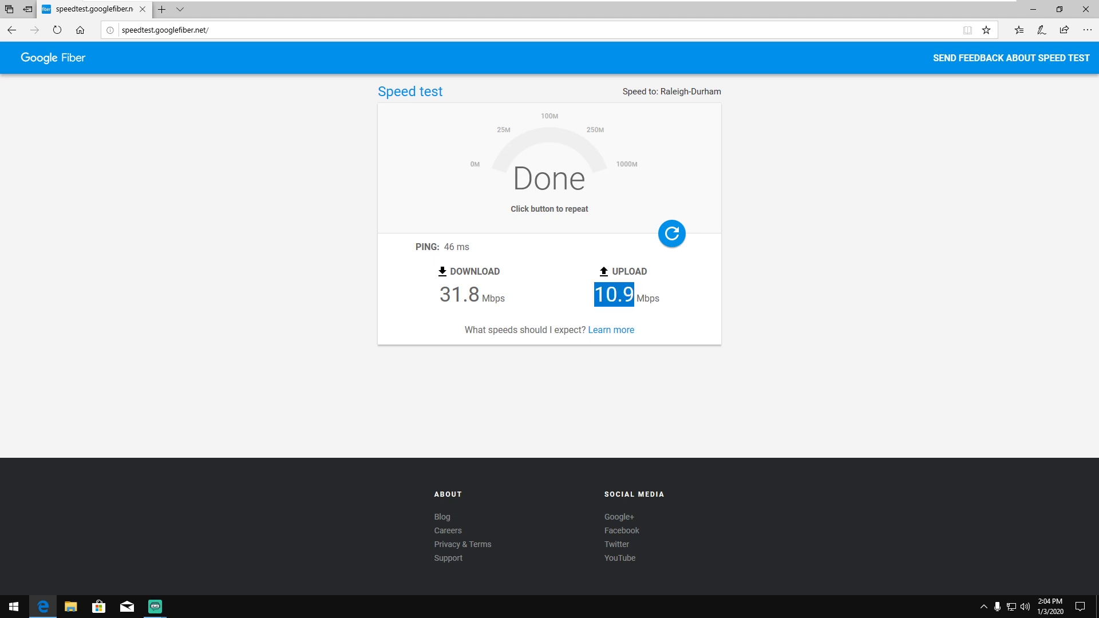
click(718, 308)
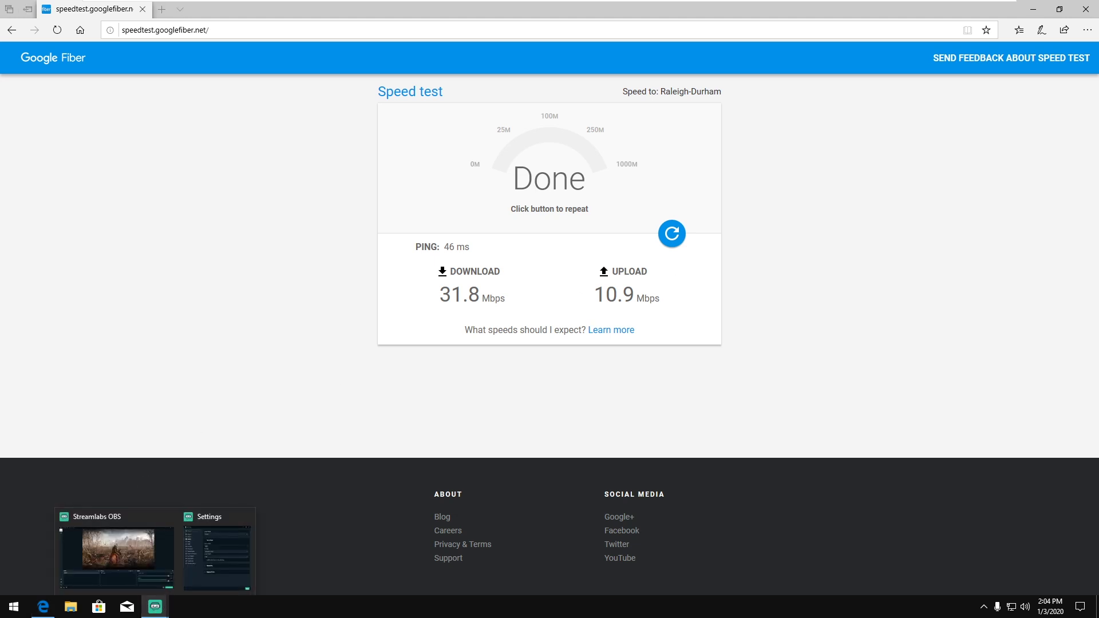
drag(596, 295, 635, 297)
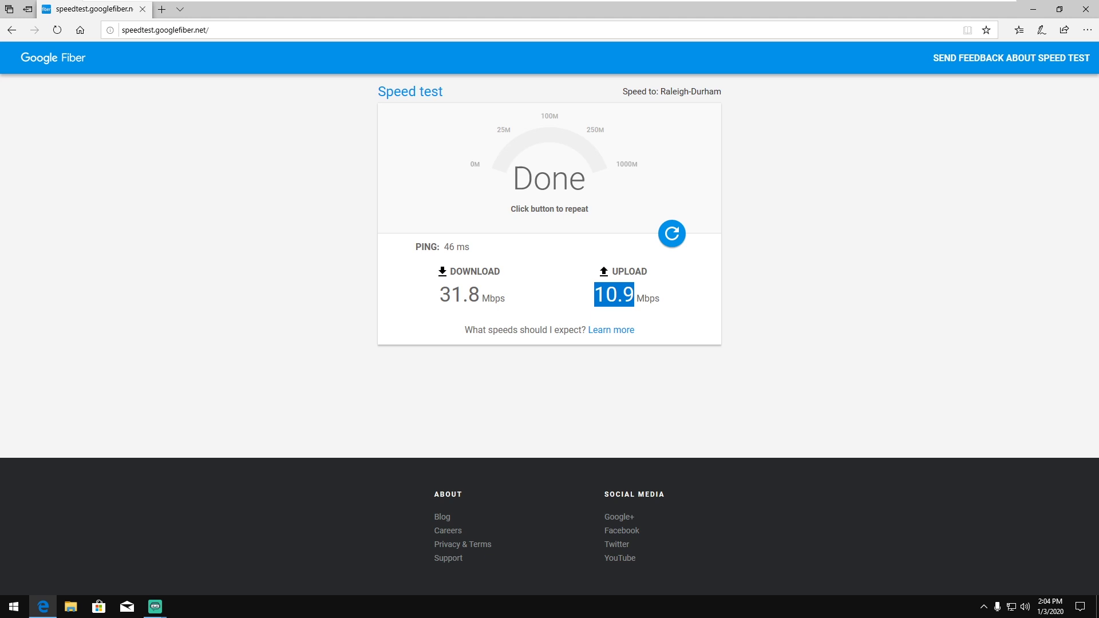
click(154, 607)
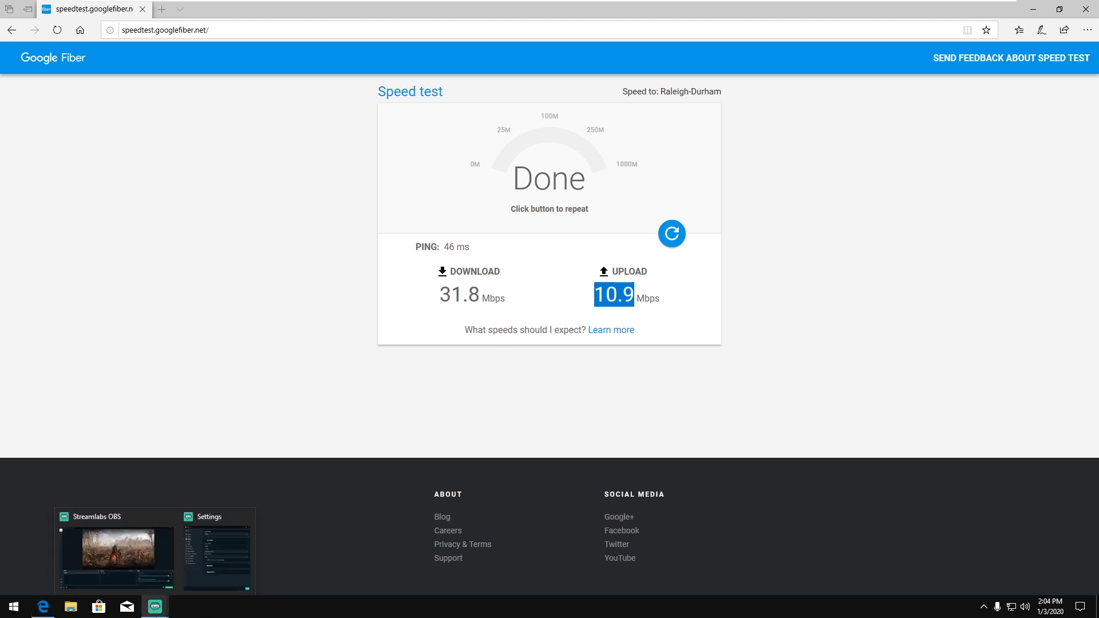
click(218, 570)
- Place the settings beside the speed results and replace the 2500 video bitrate with 10000
drag(497, 84, 270, 118)
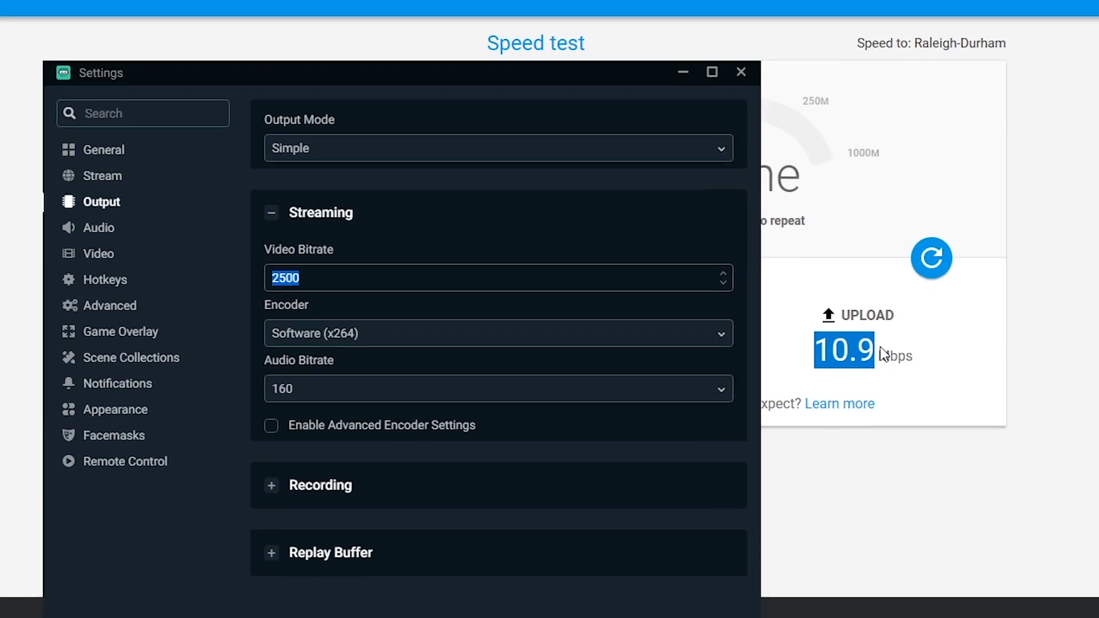
key(End)
key(ctrl+a)
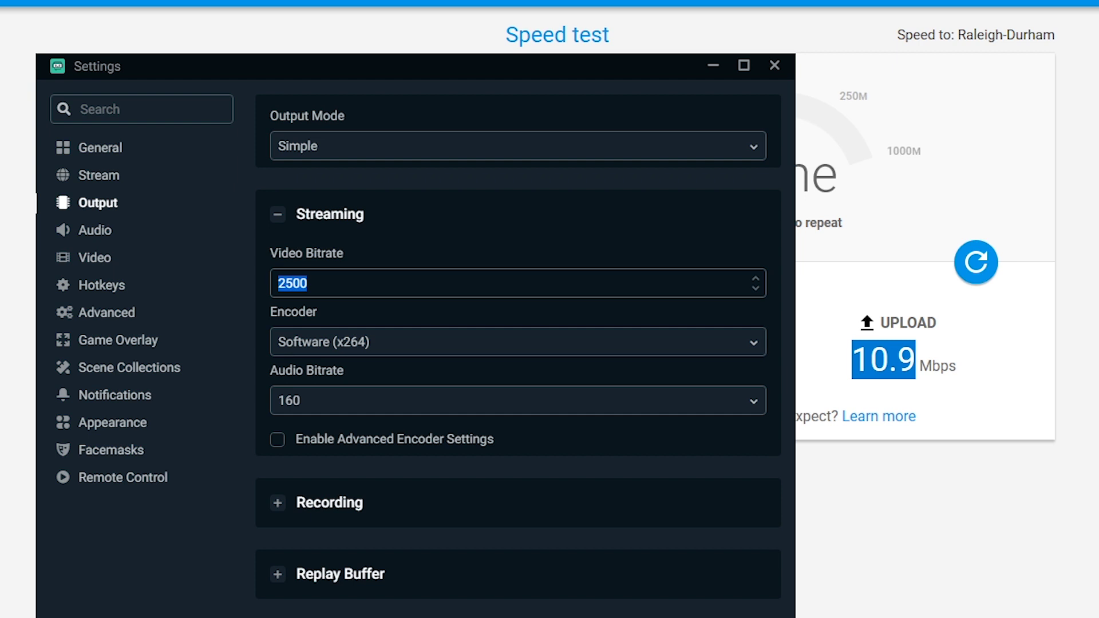
text(10000)
click(294, 283)
key(shift+End)
key(End)
key(shift+Left)
key(shift+Left)
key(shift+Left)
key(shift+Left)
key(shift+Right)
key(Right)
key(ctrl+a)
- Try 1200 as the streaming video bitrate, then settle back on 2500
text(2500)
key(ctrl+a)
text(1200)
key(ctrl+a)
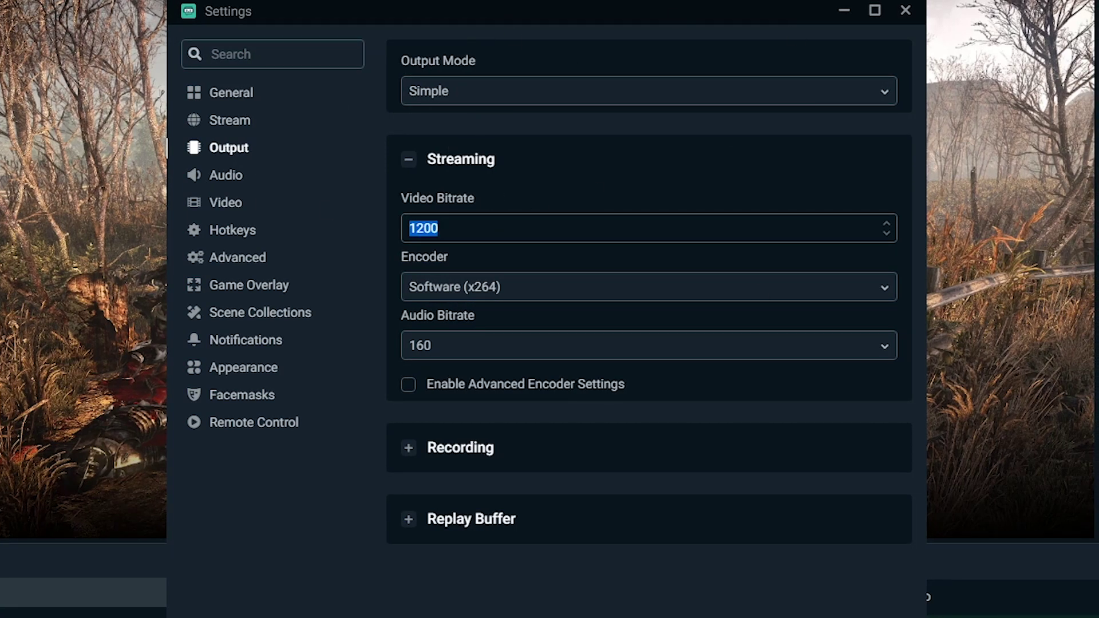
text(2500)
click(487, 351)
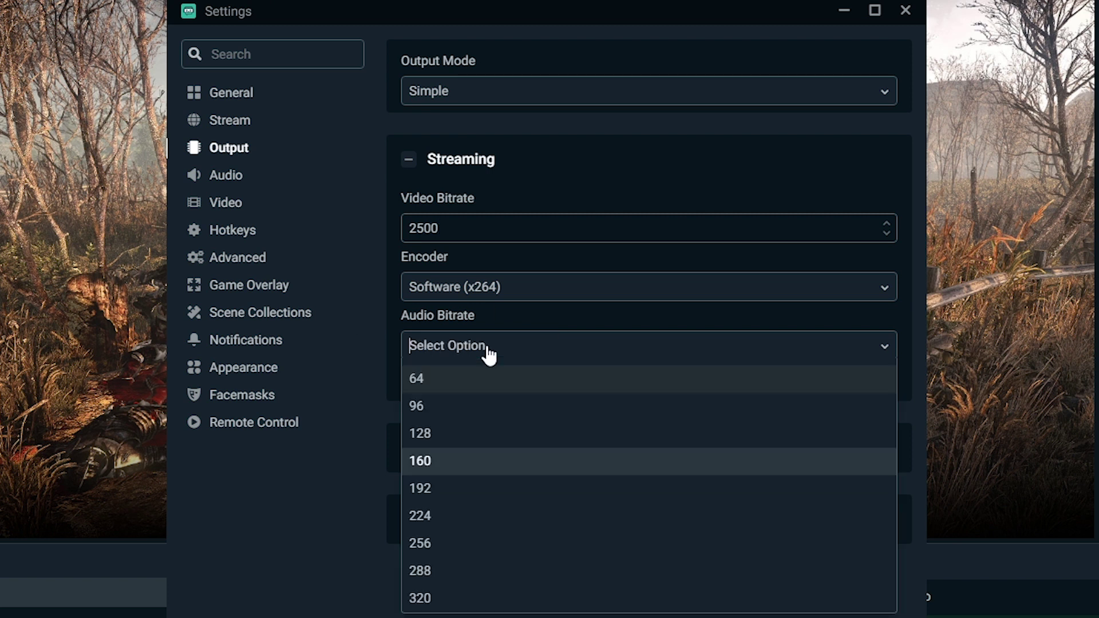
click(376, 357)
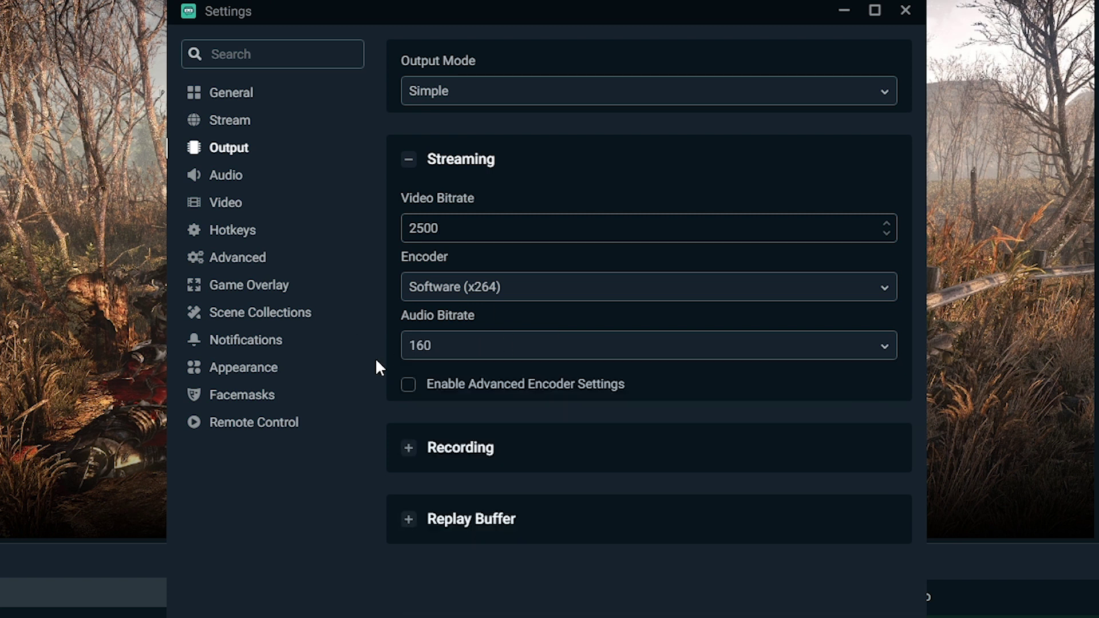
click(512, 289)
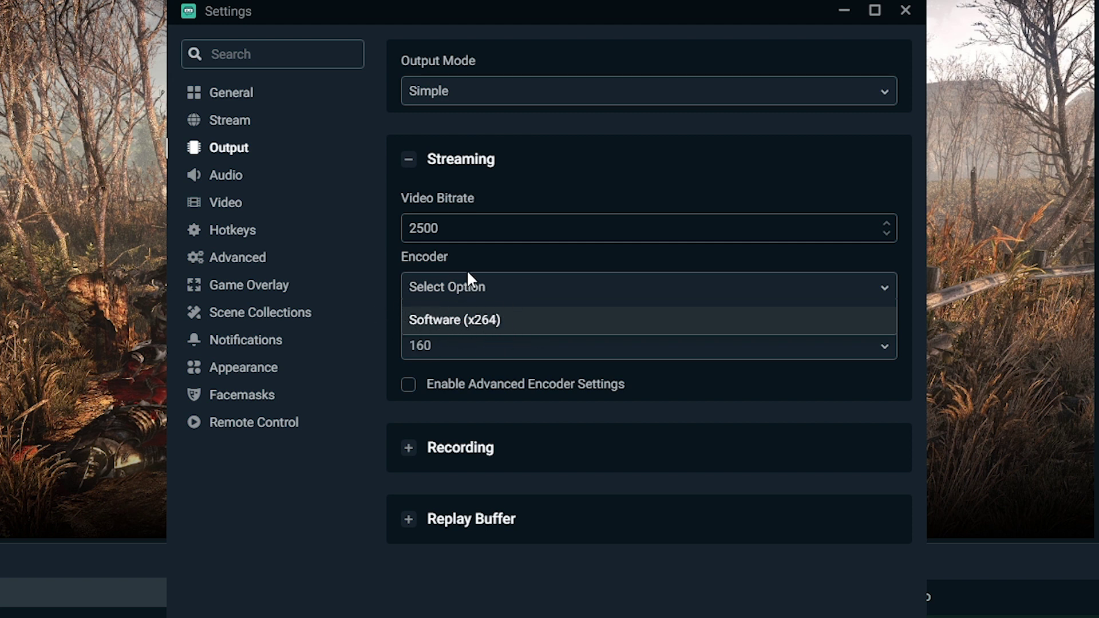
click(467, 319)
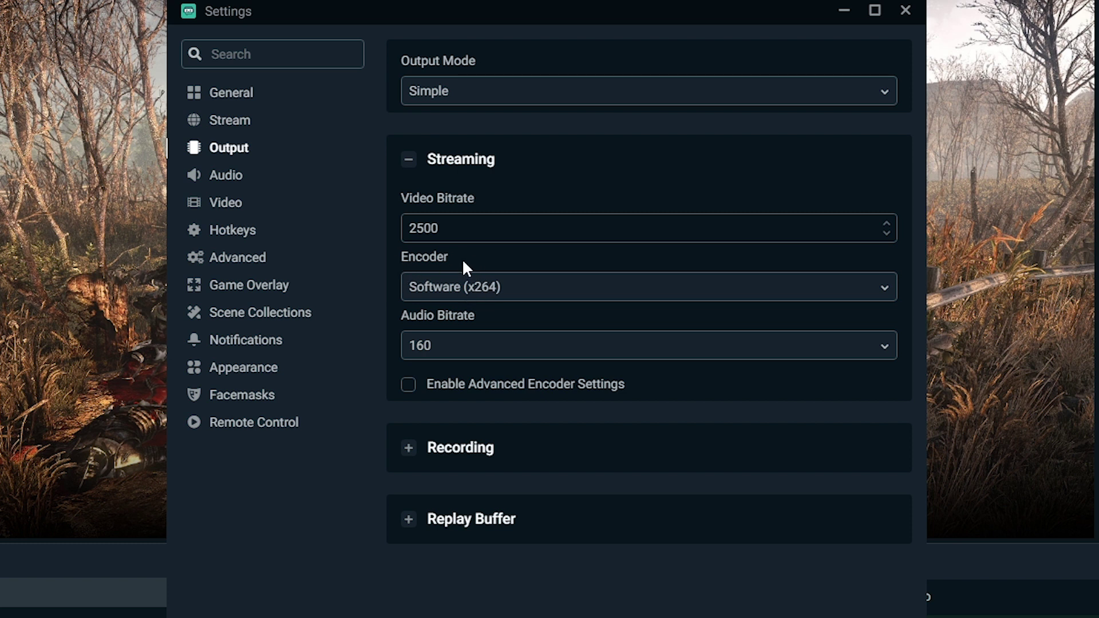
click(517, 290)
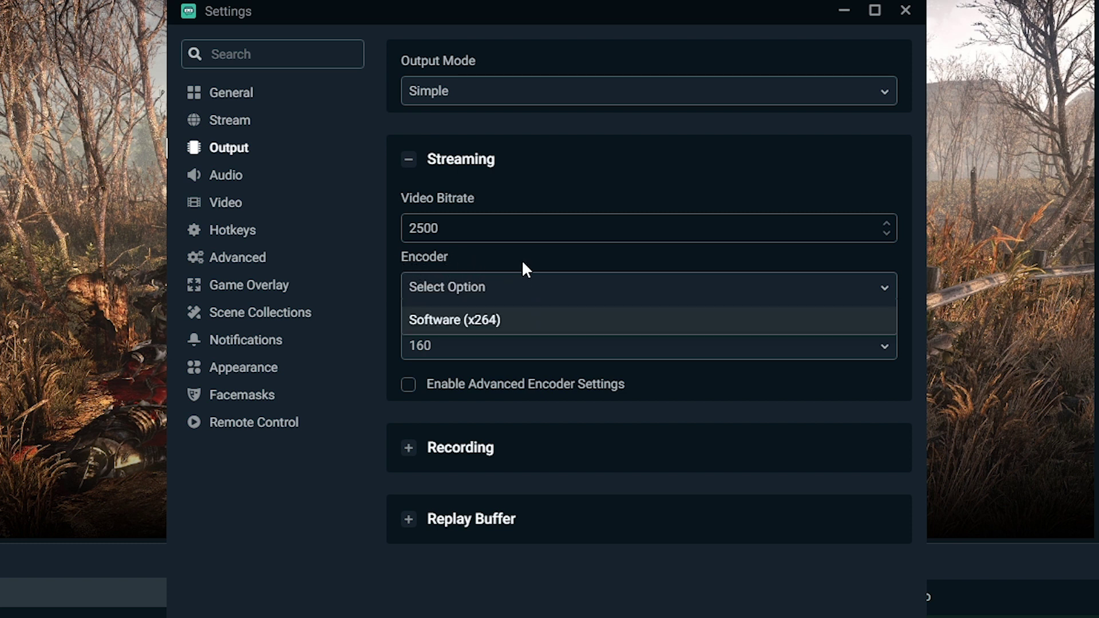
key(Return)
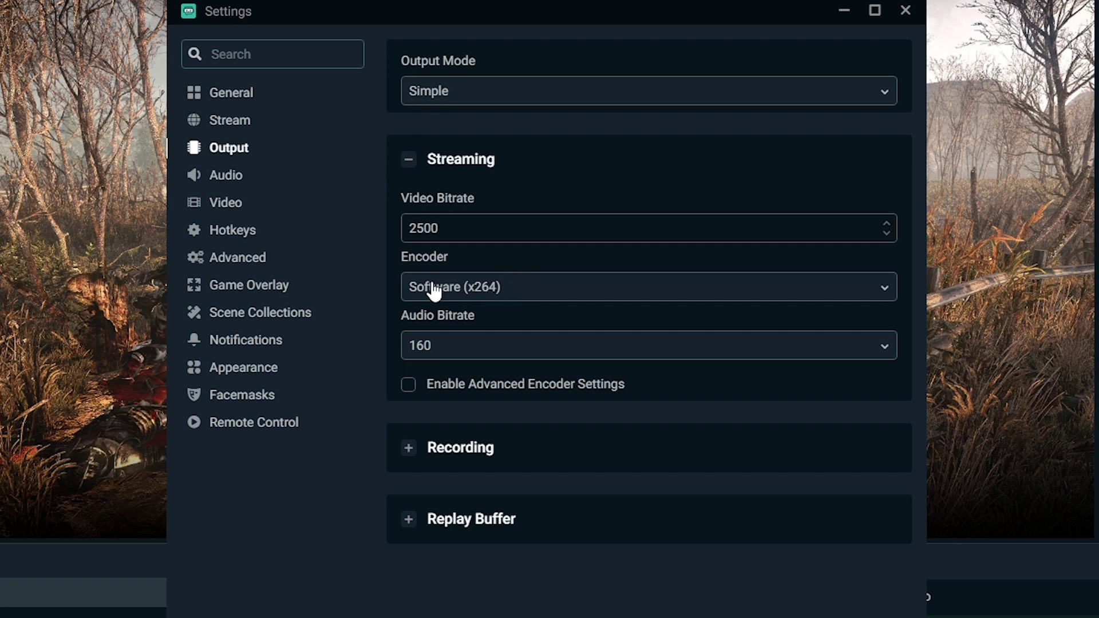
- Check the audio sample rate and channels, keeping 44.1khz and Stereo
click(246, 184)
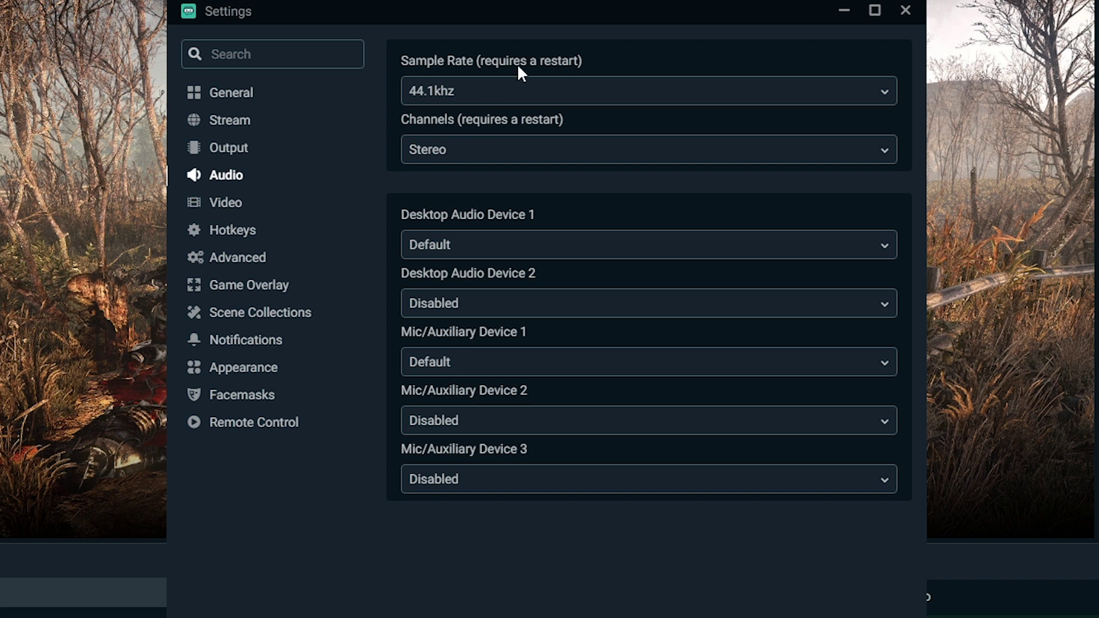
click(498, 89)
click(674, 40)
click(487, 163)
click(368, 153)
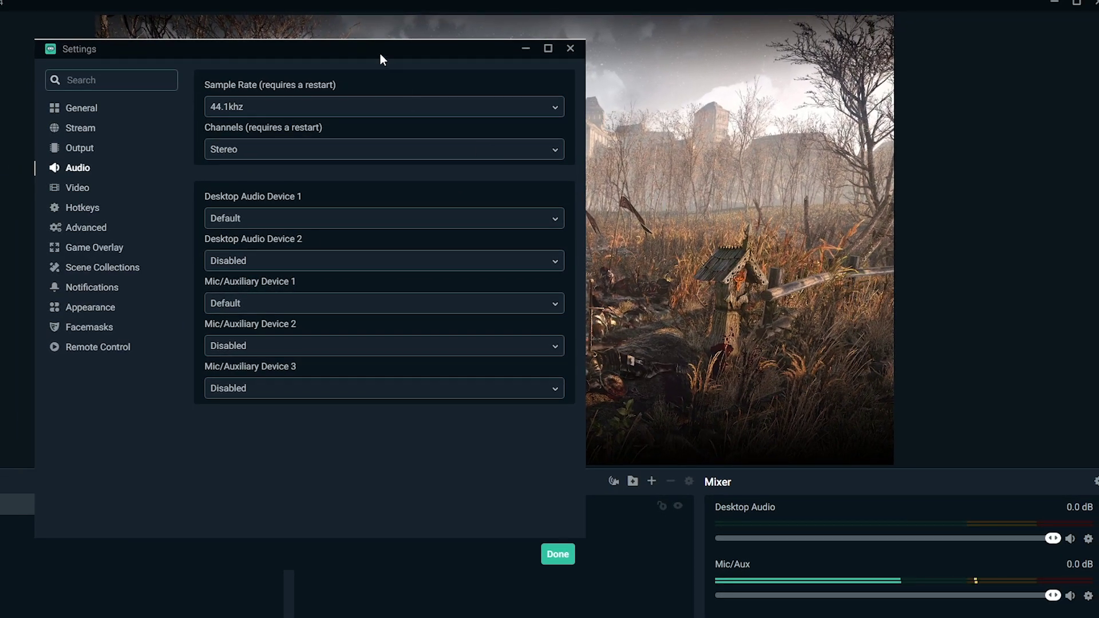
- Leave Desktop Audio Device 1 and Mic/Auxiliary Device 1 both on Default
drag(380, 54, 572, 77)
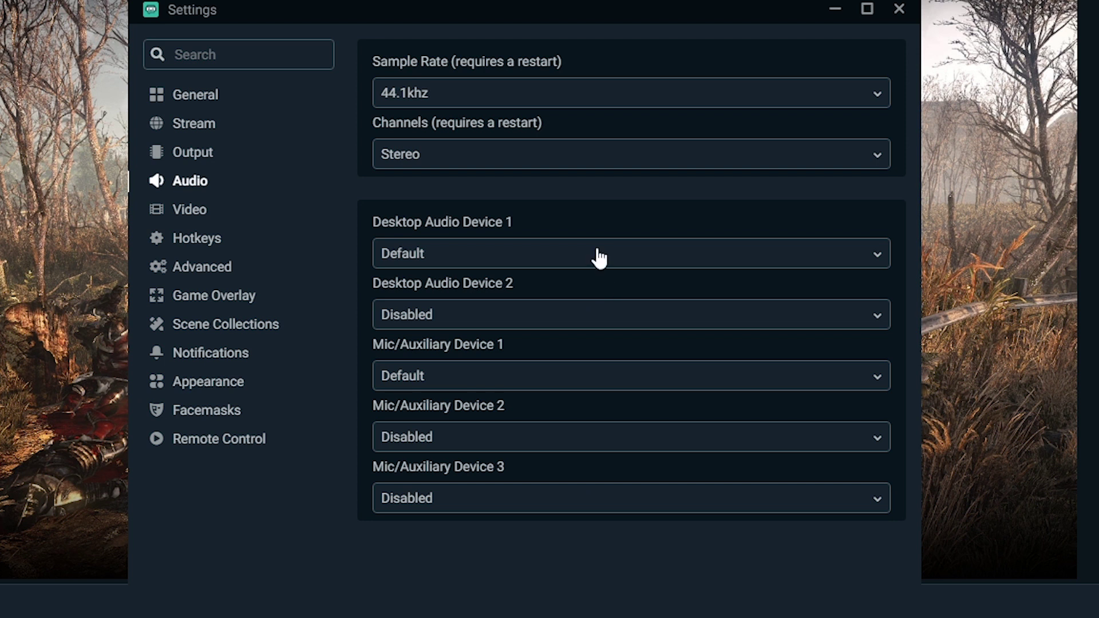
click(599, 254)
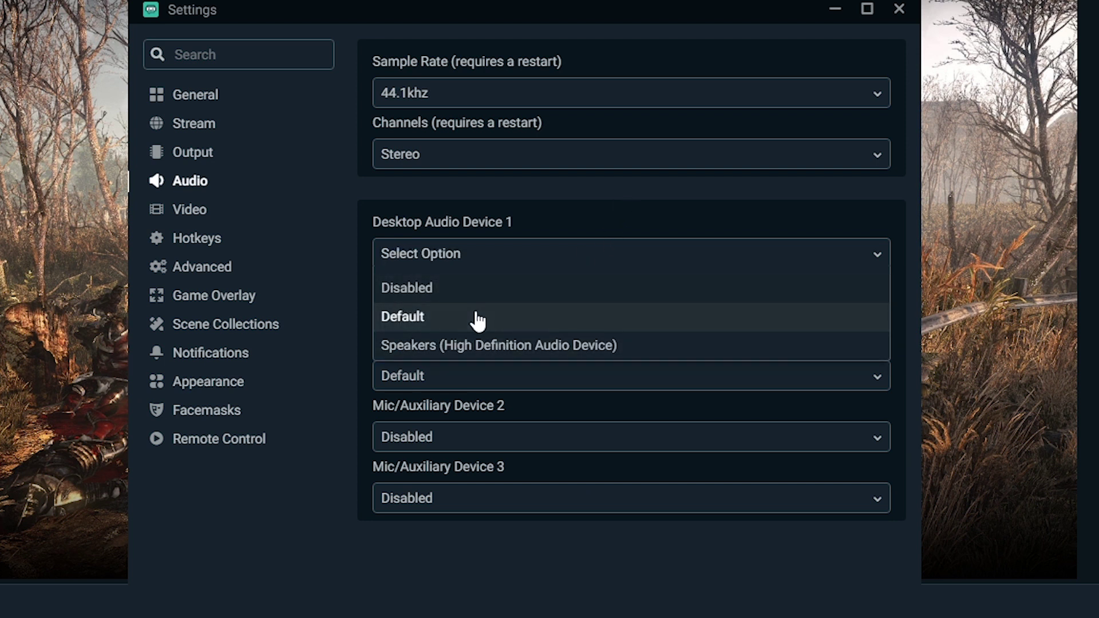
click(531, 324)
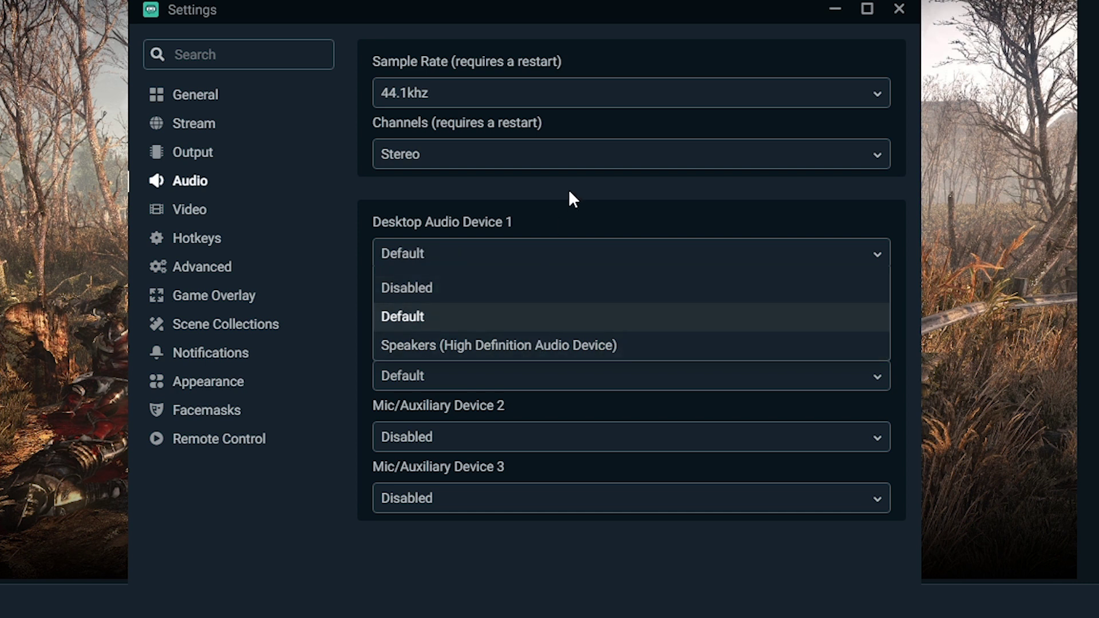
click(533, 376)
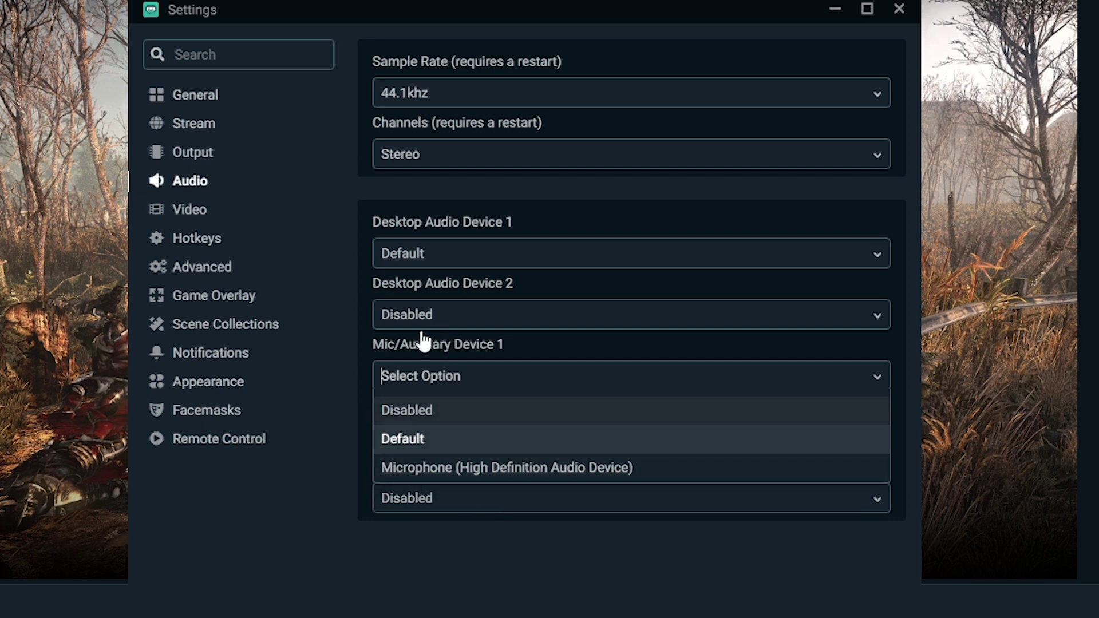
click(355, 342)
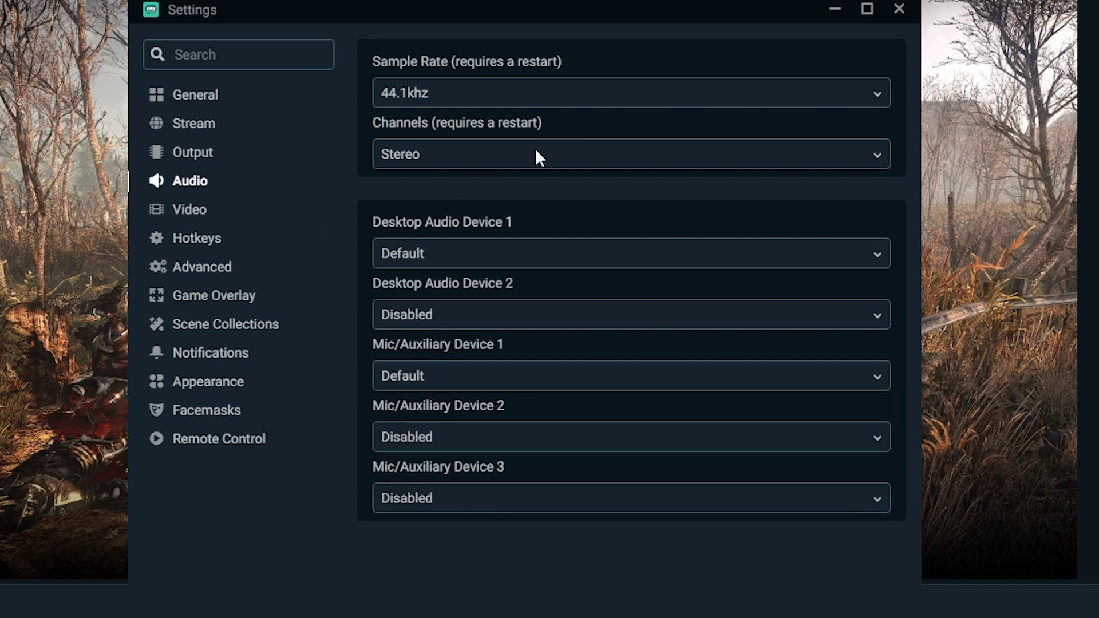
- Scroll through the Advanced settings: Normal priority, NV12 format, 601 color space, Partial range
click(199, 267)
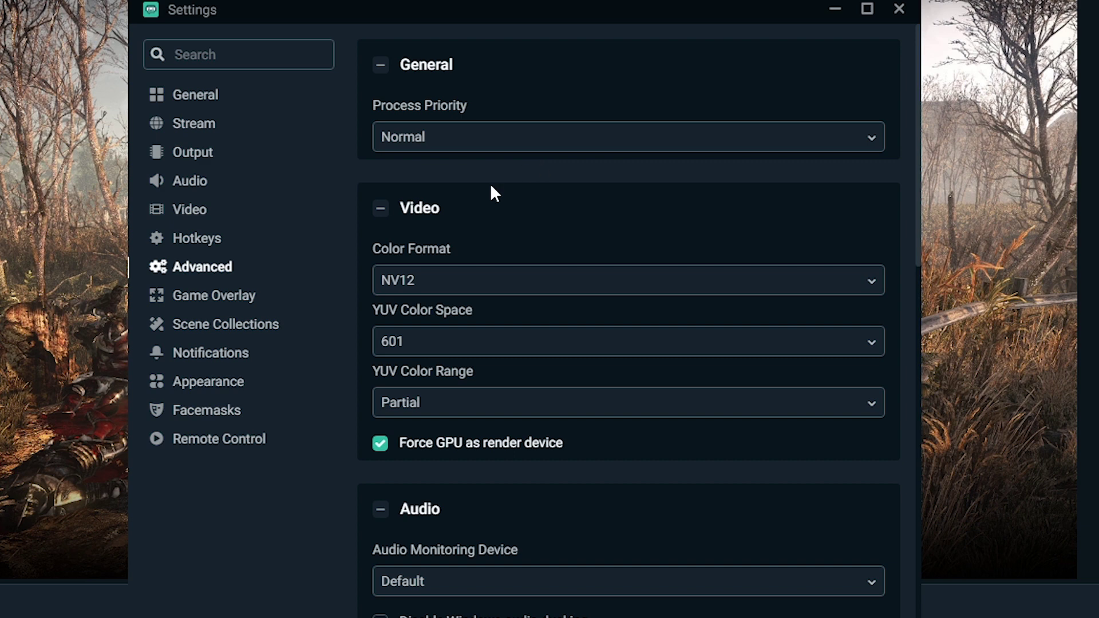
scroll(404, 224, down, 10)
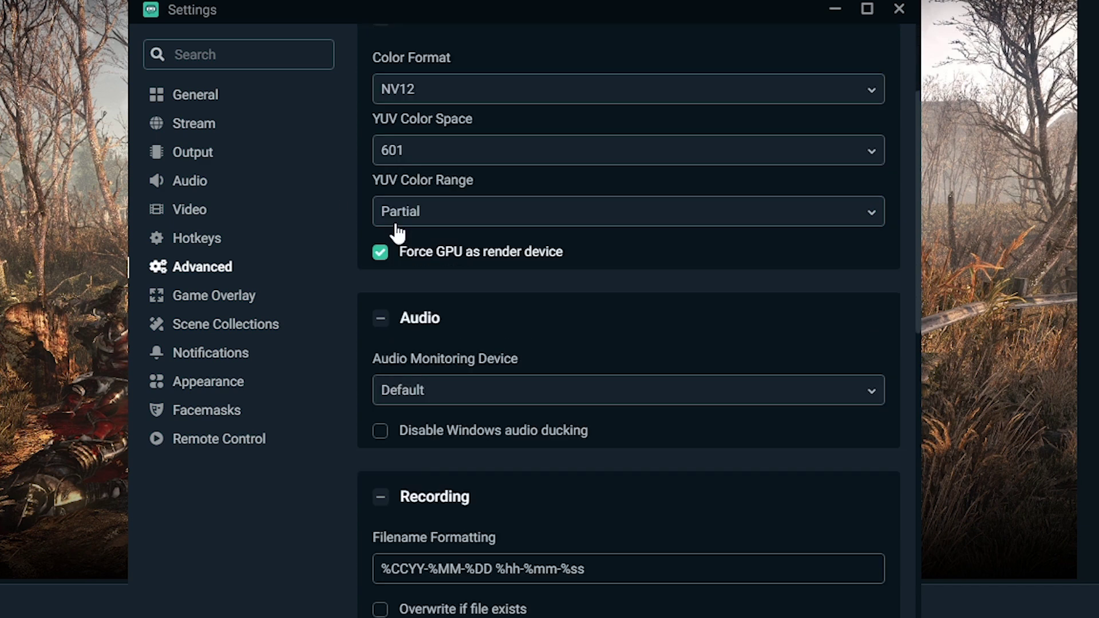
scroll(385, 259, down, 6)
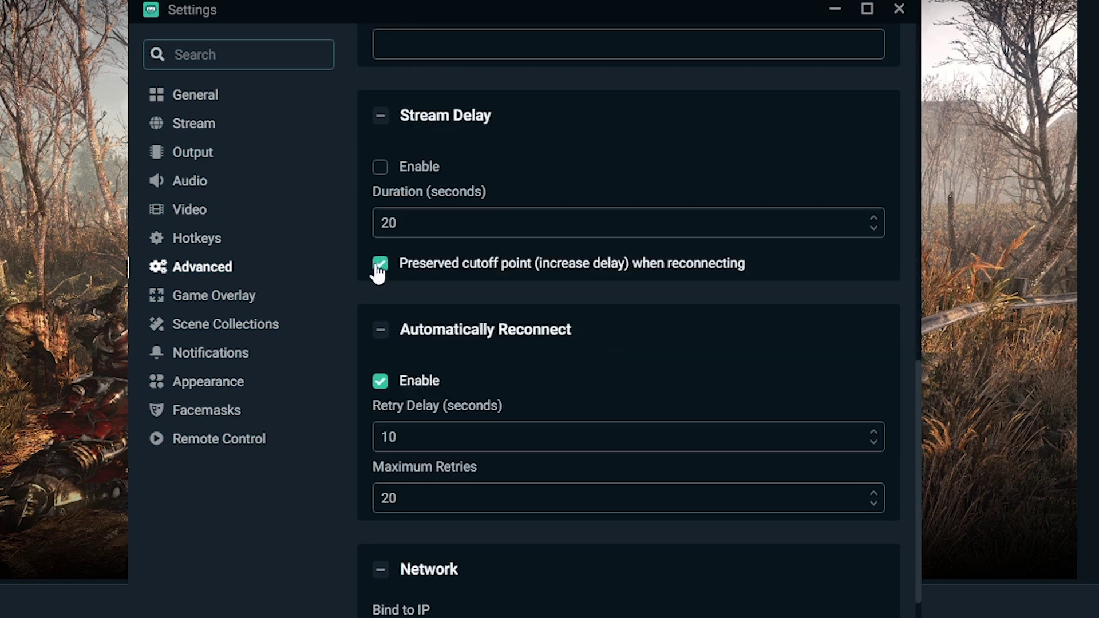
scroll(378, 269, down, 5)
scroll(370, 318, down, 1)
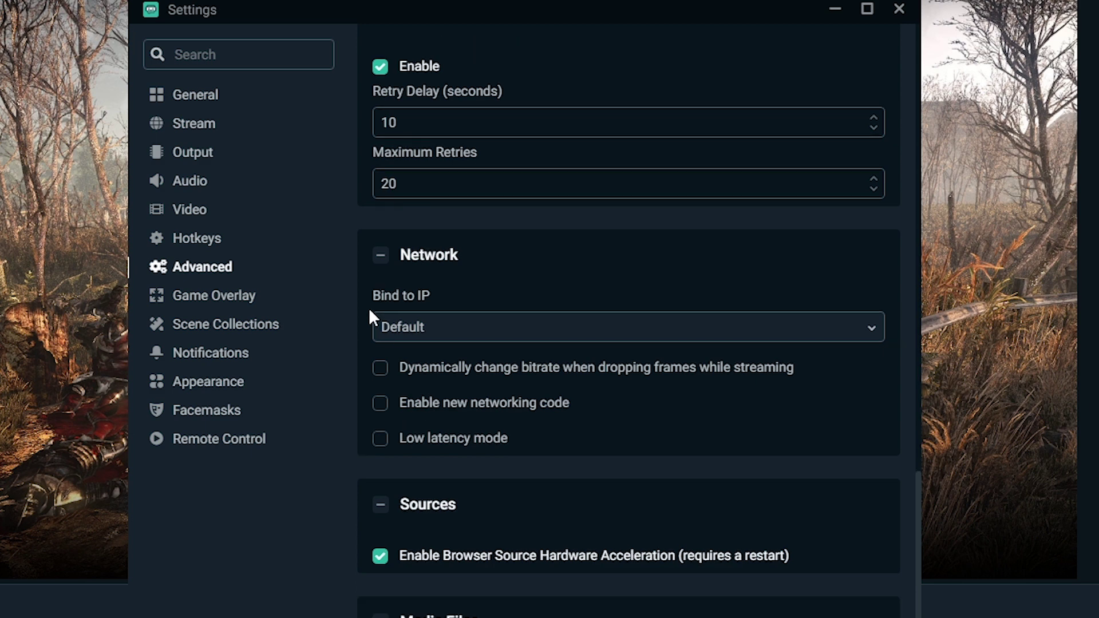
scroll(359, 307, up, 20)
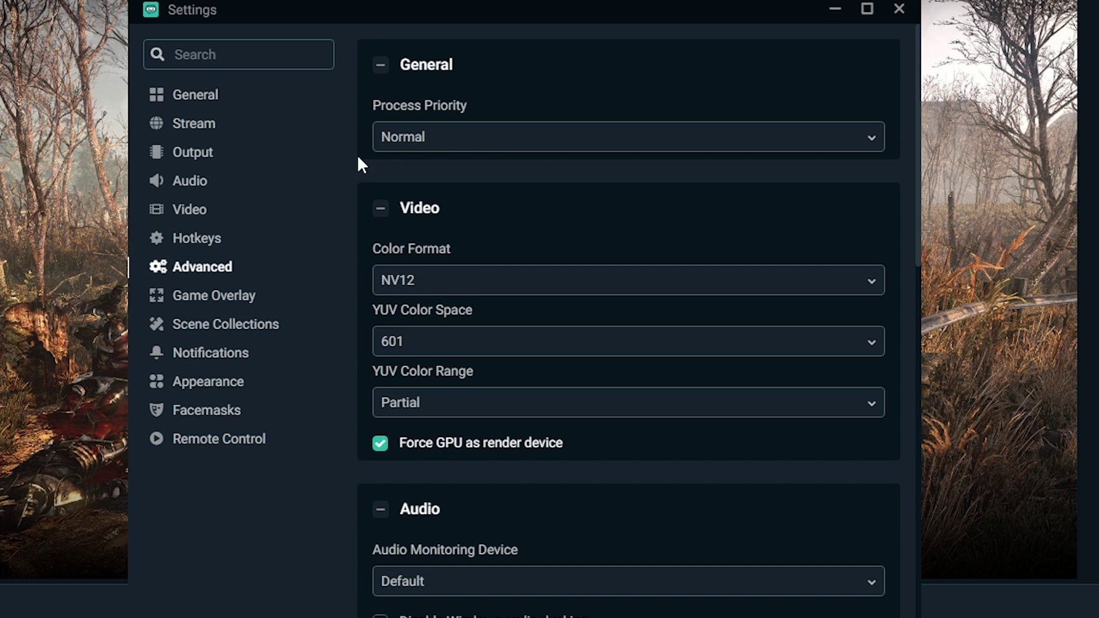
- Review the High-to-Idle Process Priority options, then collapse the General section
click(449, 145)
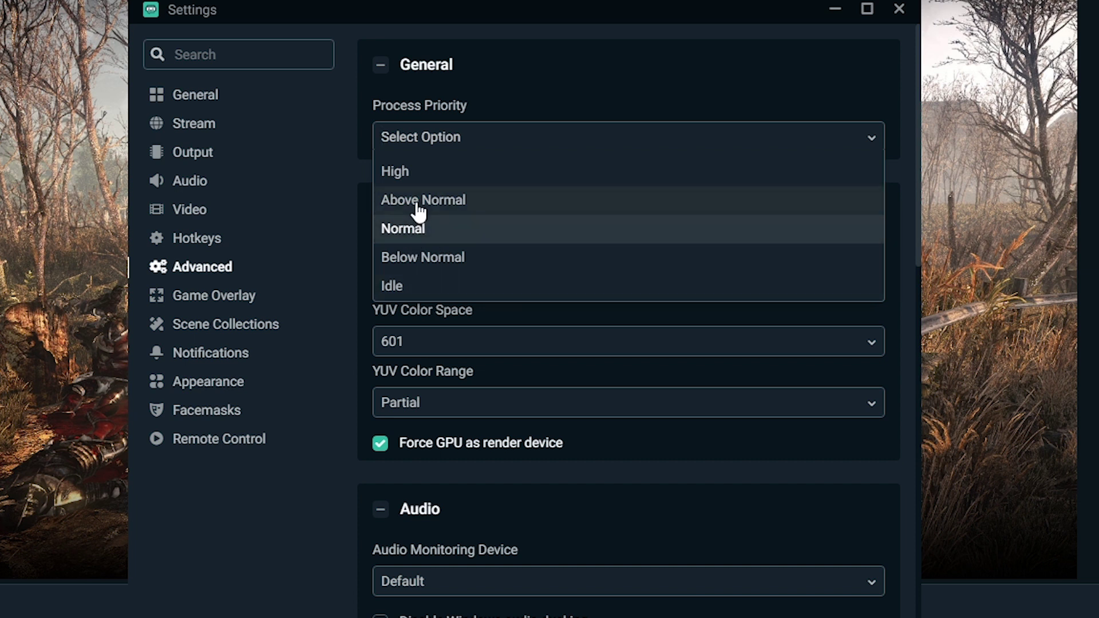
click(501, 86)
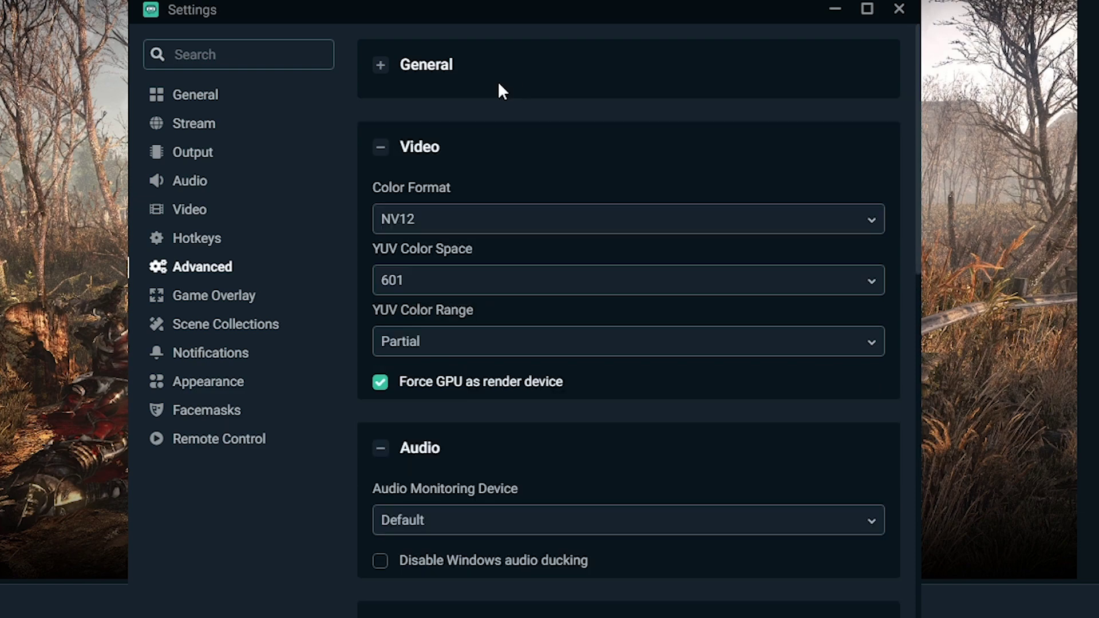